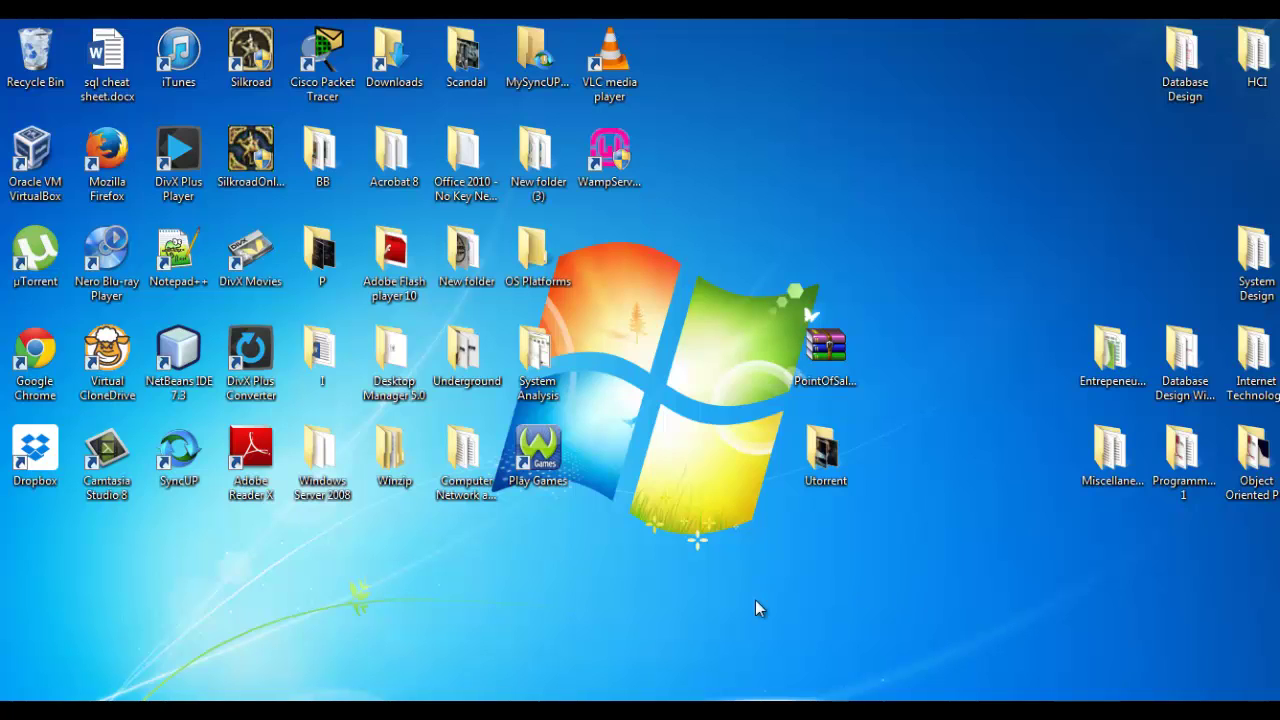
- Switch to the Windows2008 VM and view Server Manager's Roles page showing File Services installed
mouse_move(586, 700)
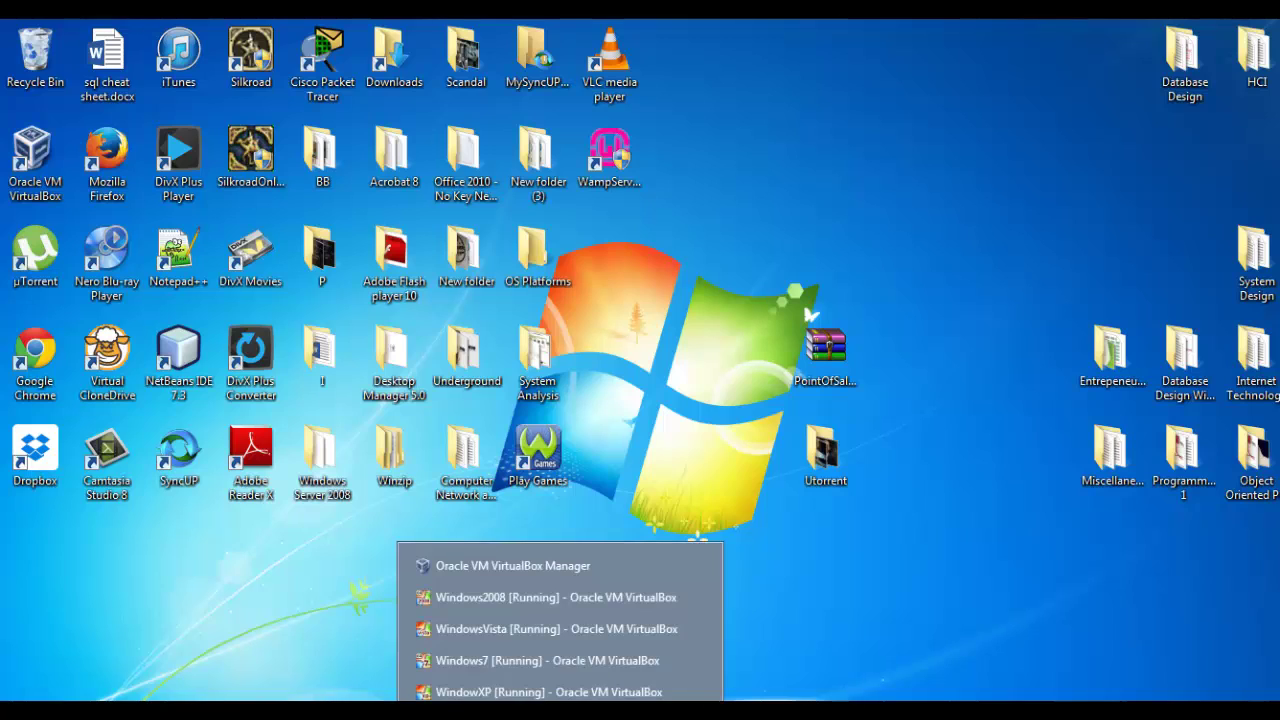
click(562, 605)
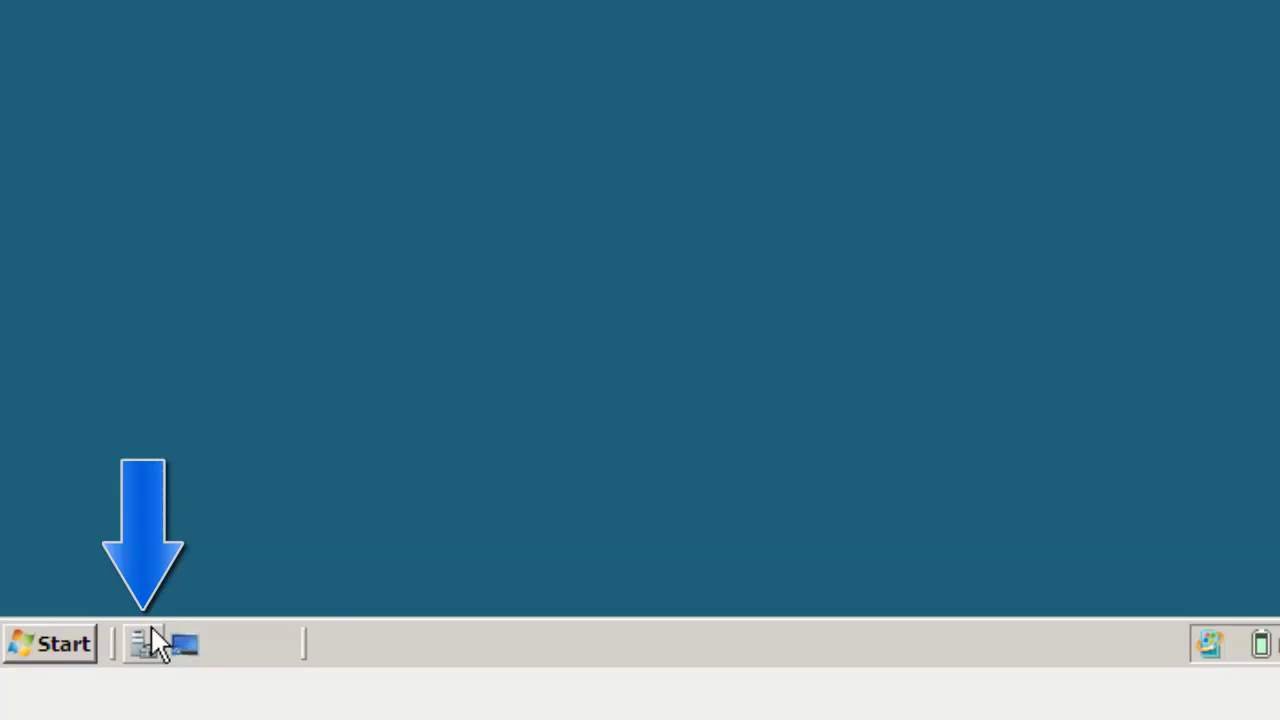
click(142, 645)
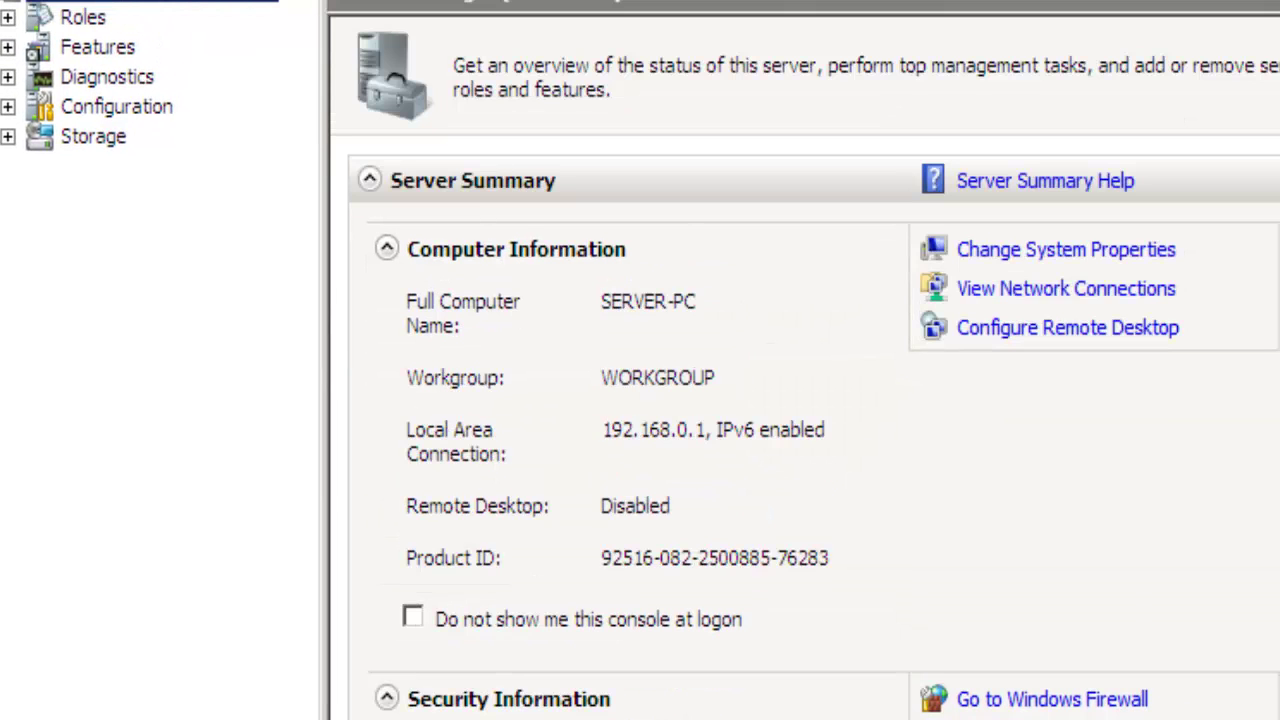
click(80, 18)
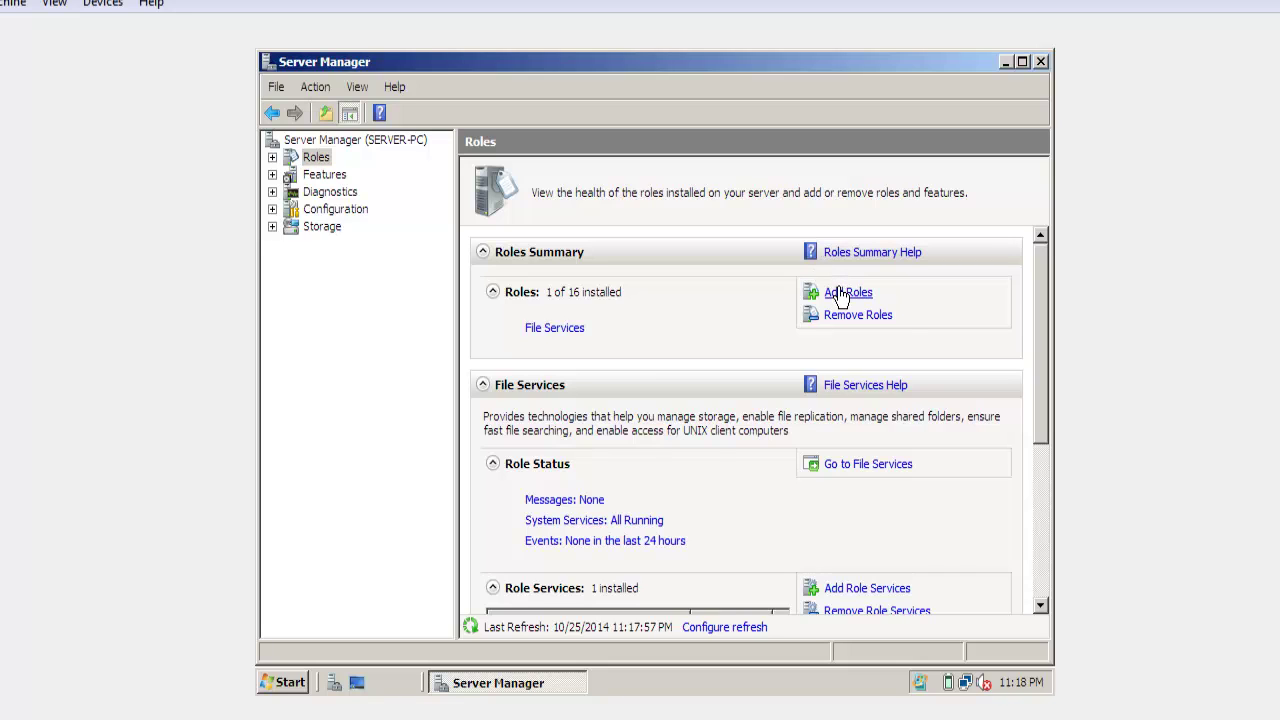
- Install the Active Directory Domain Services role through the Add Roles wizard
click(840, 293)
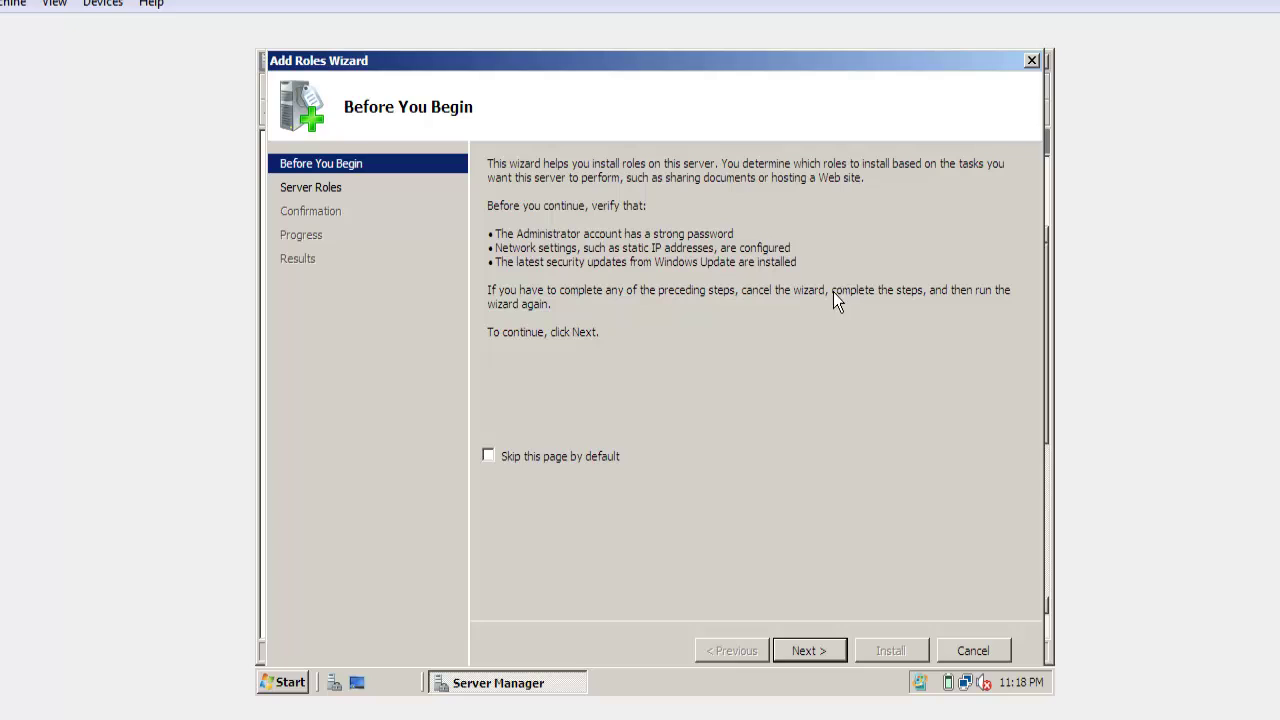
click(808, 650)
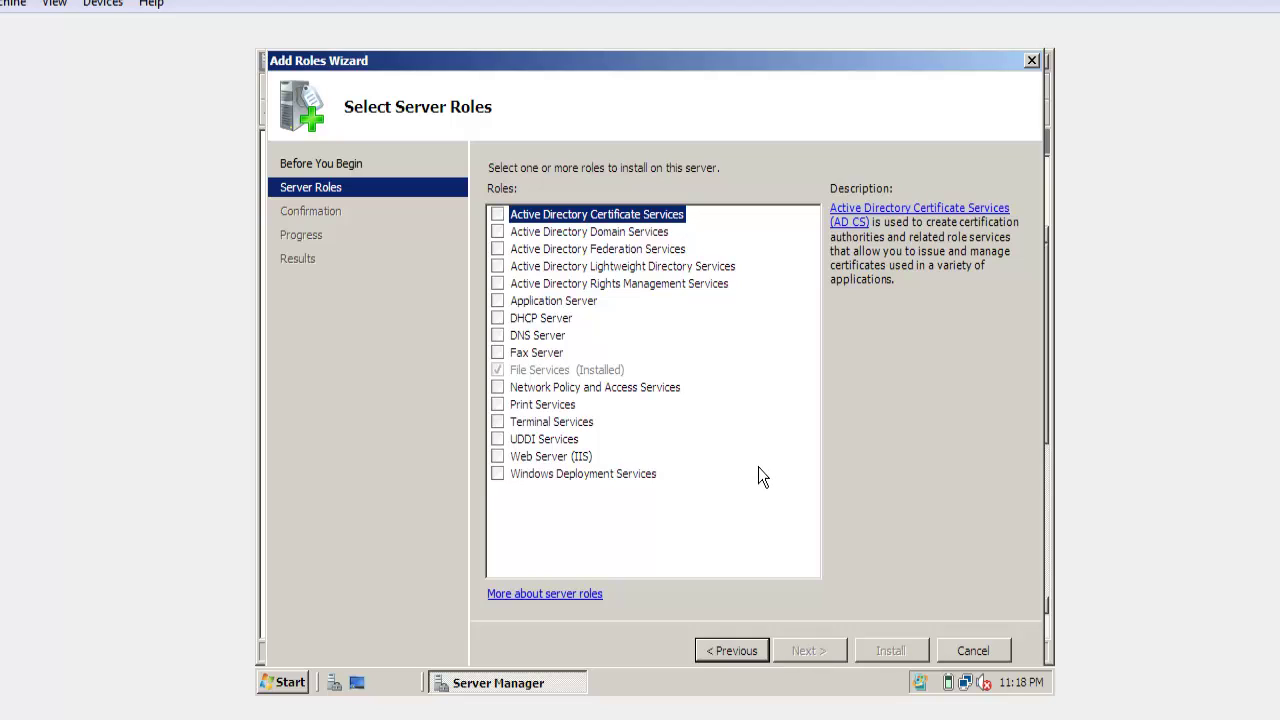
click(498, 232)
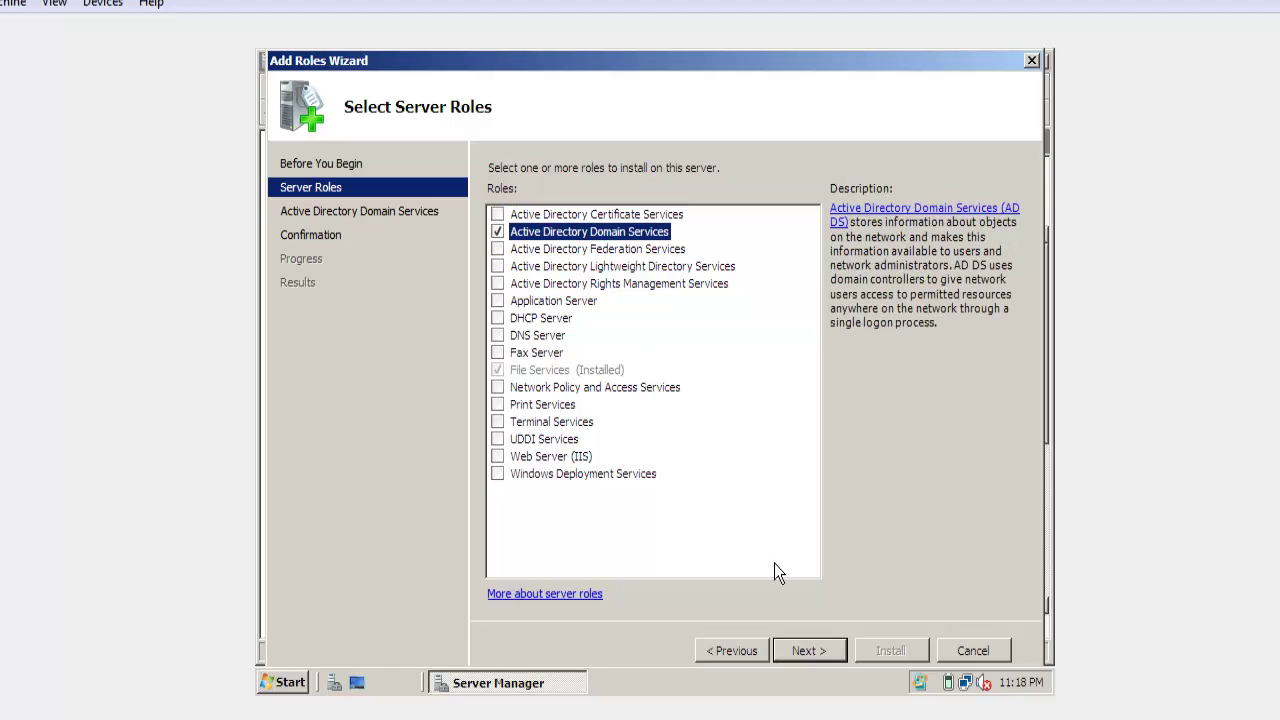
click(805, 651)
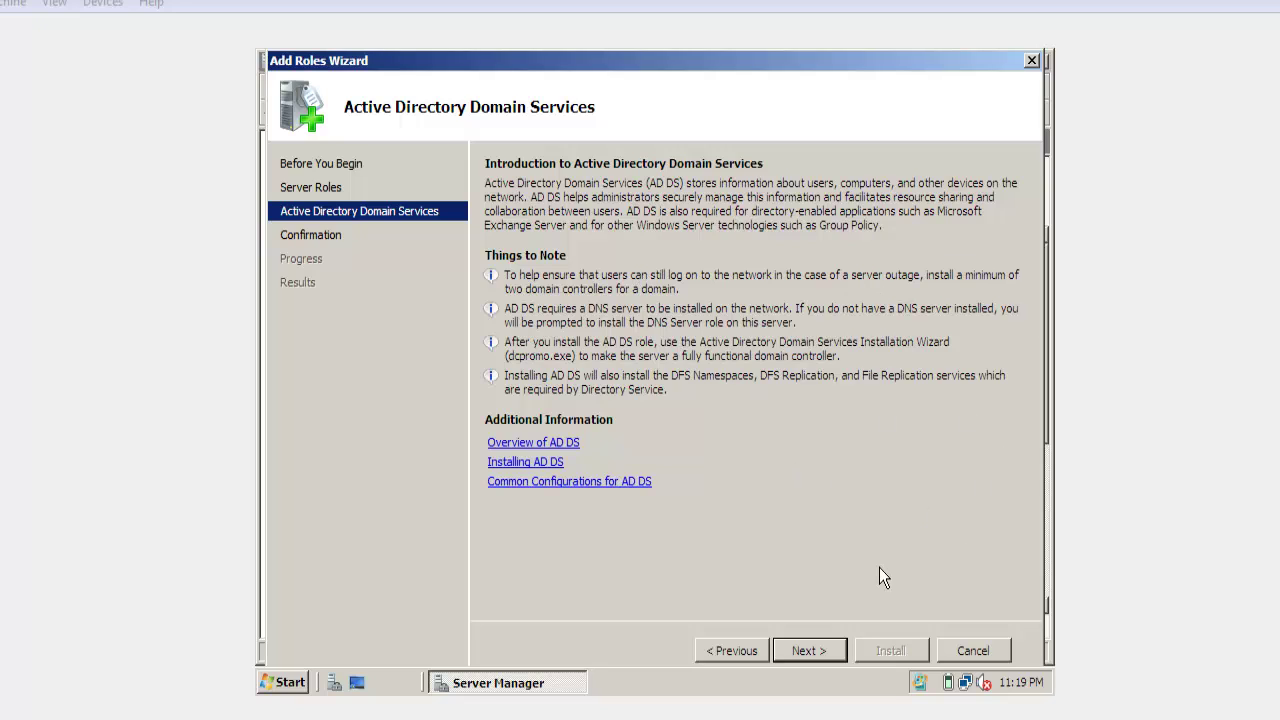
click(810, 651)
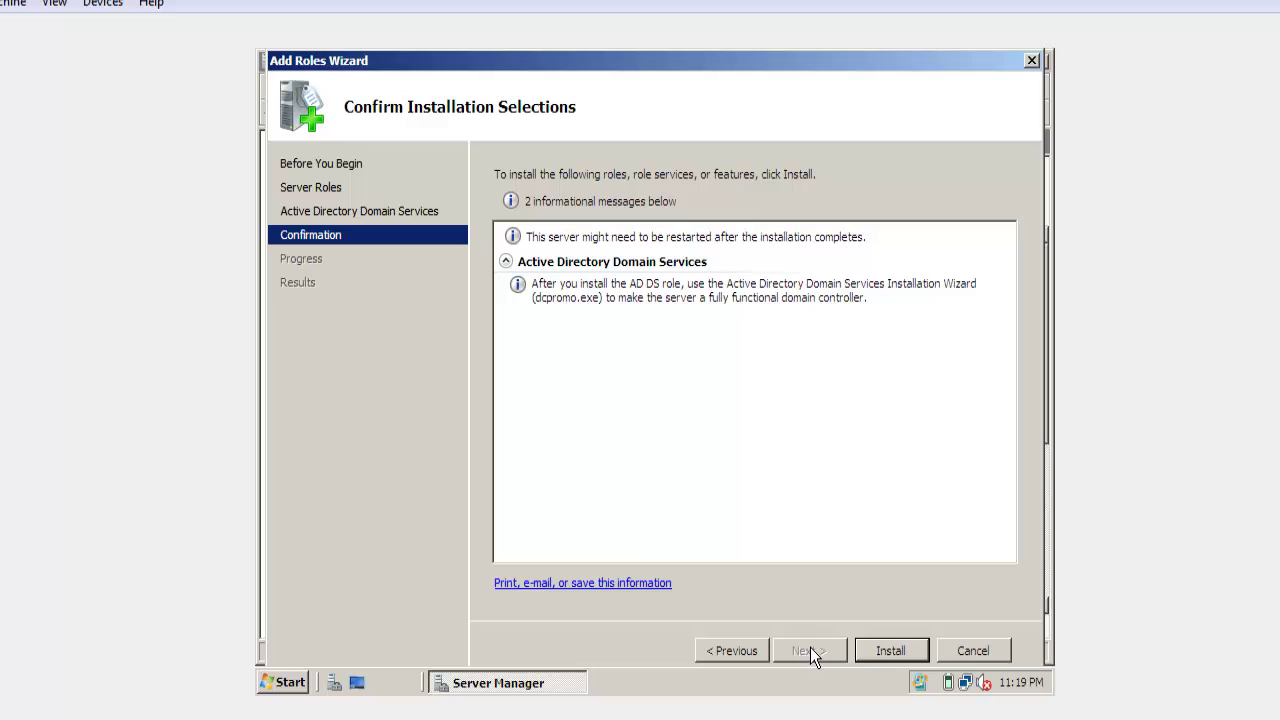
click(883, 648)
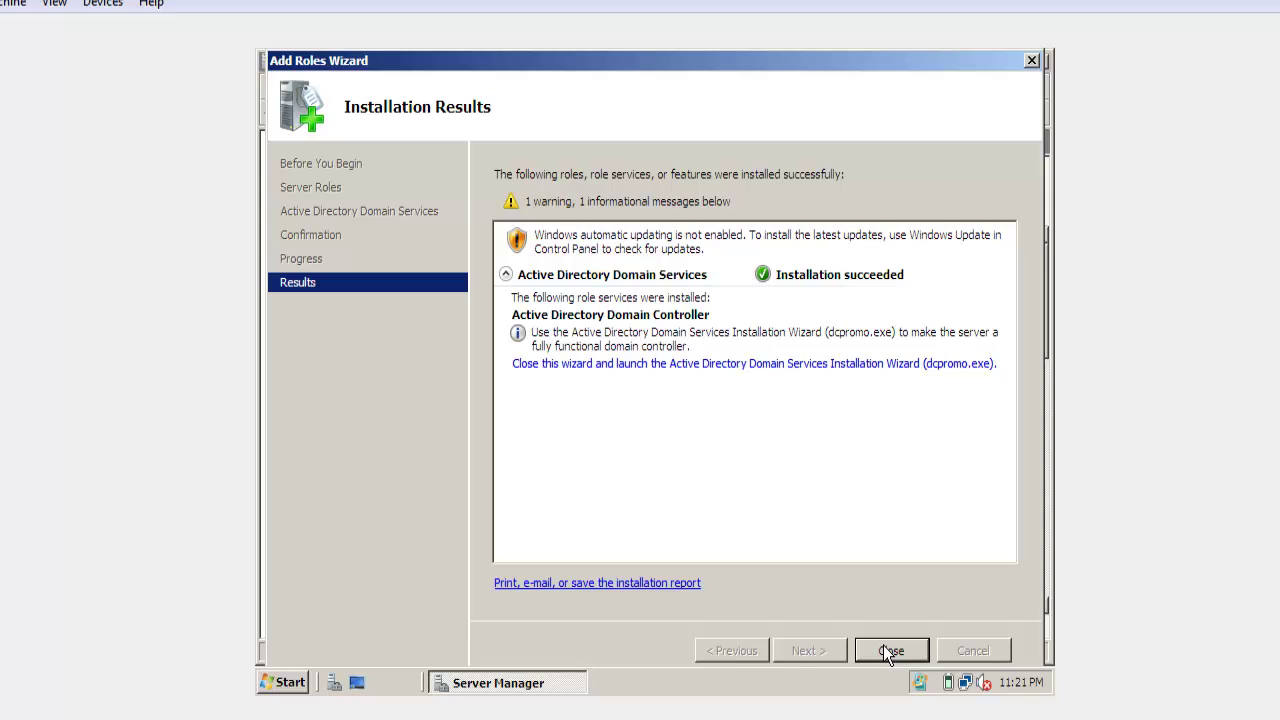
click(883, 650)
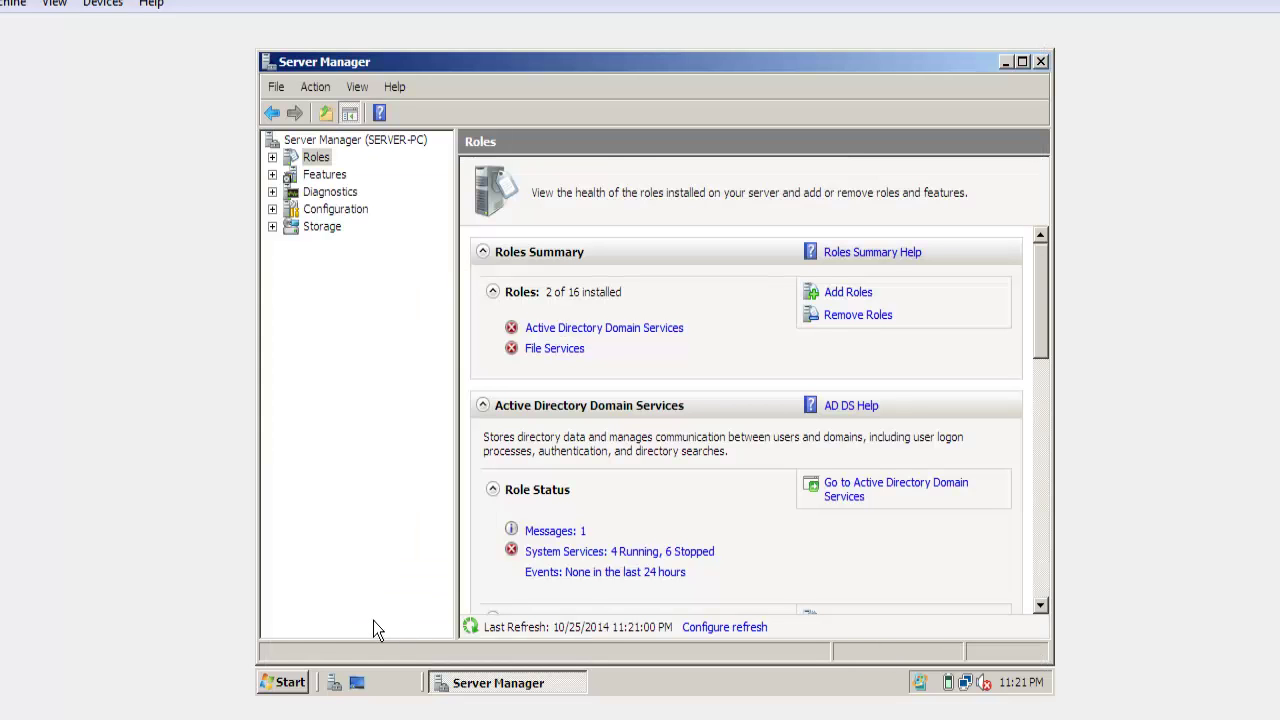
- Run dcpromo from Start Search to launch the AD DS Installation Wizard
click(290, 683)
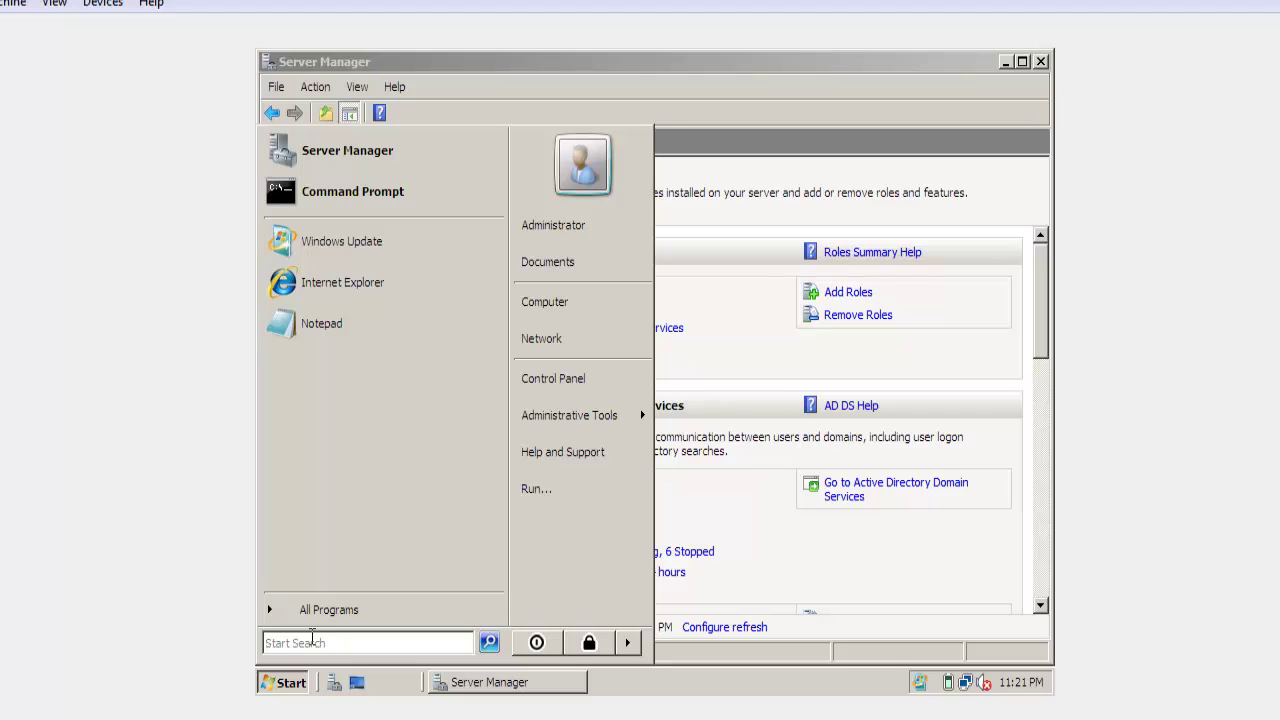
text(dc)
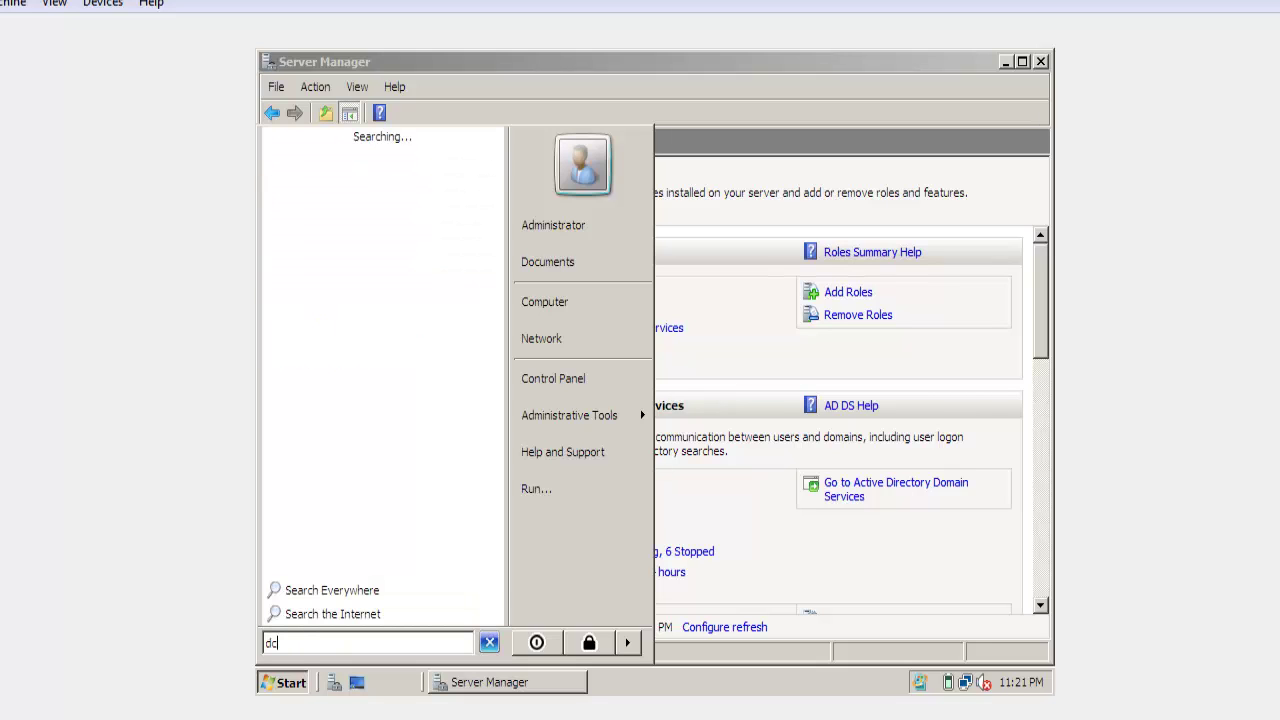
text(promo)
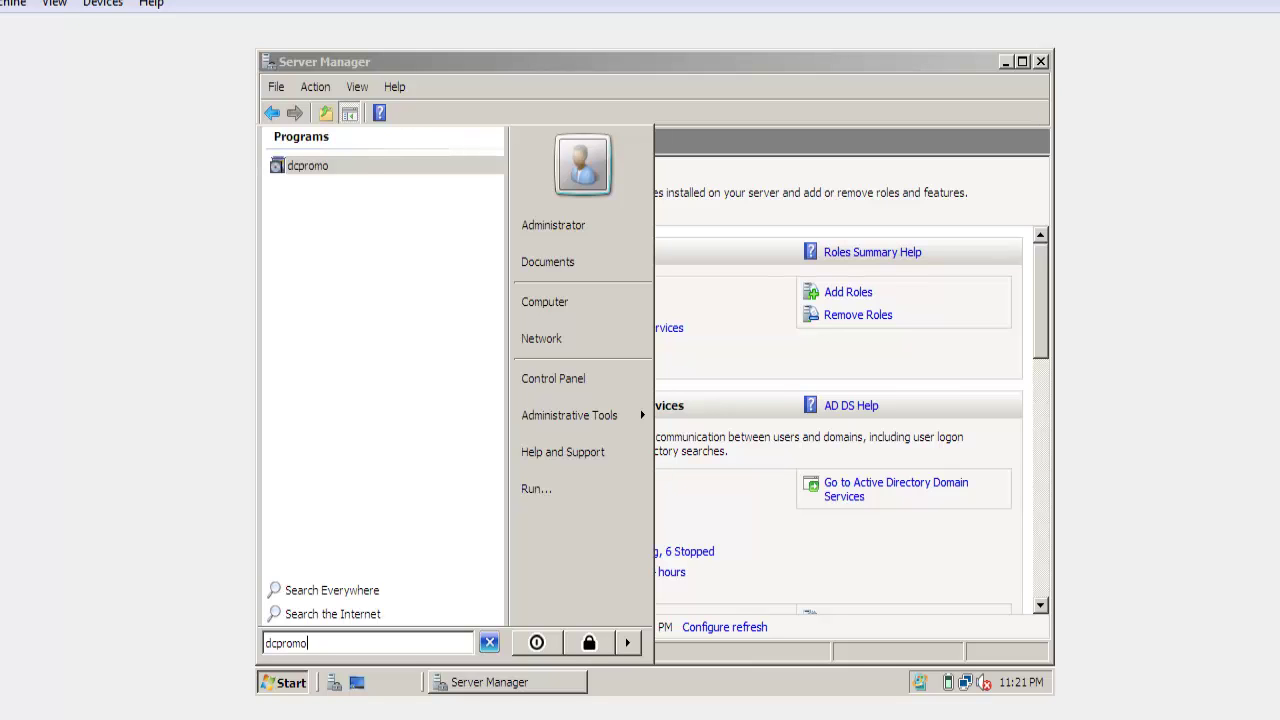
key(Return)
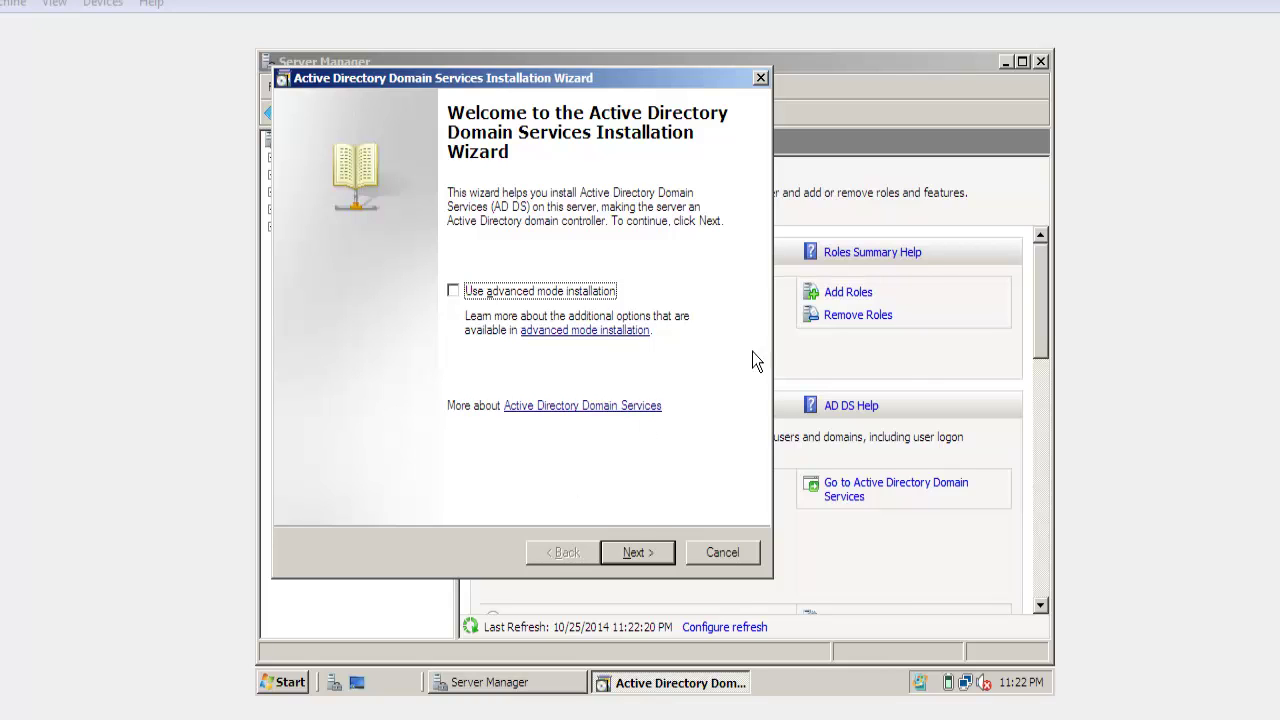
- Choose a new domain in a new forest and name the forest root domain ksmorris.com
click(632, 554)
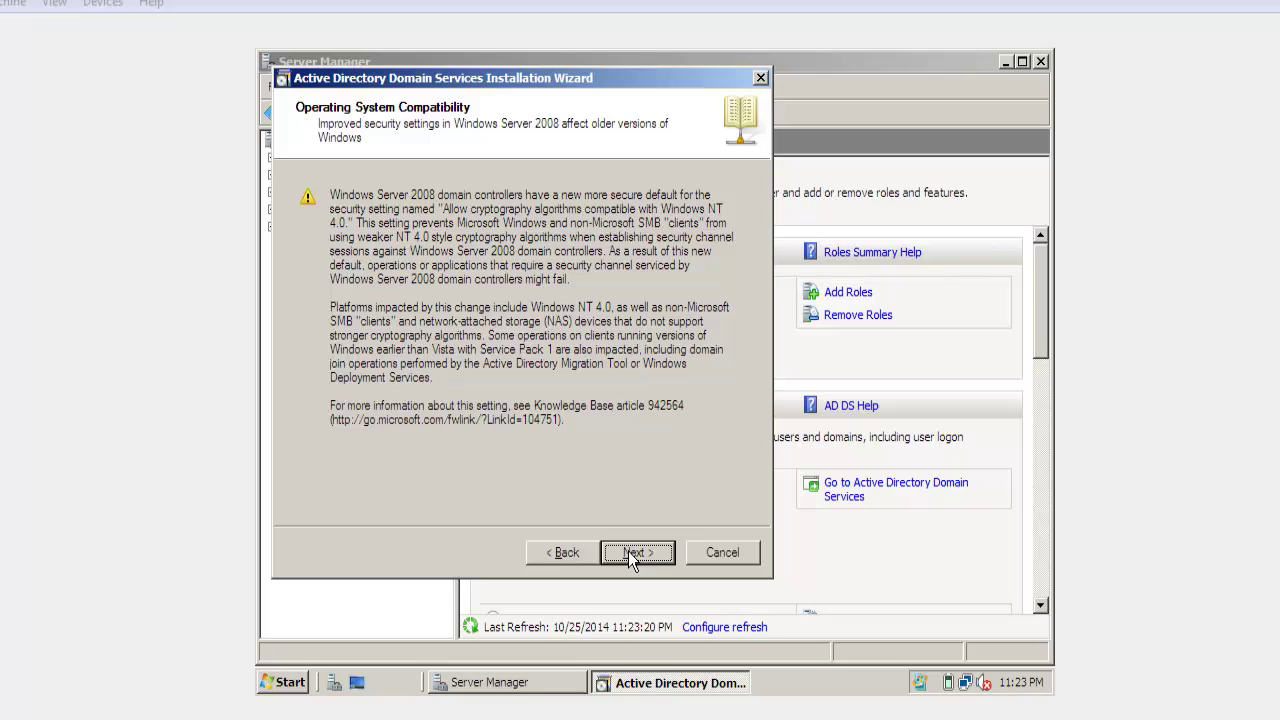
click(628, 554)
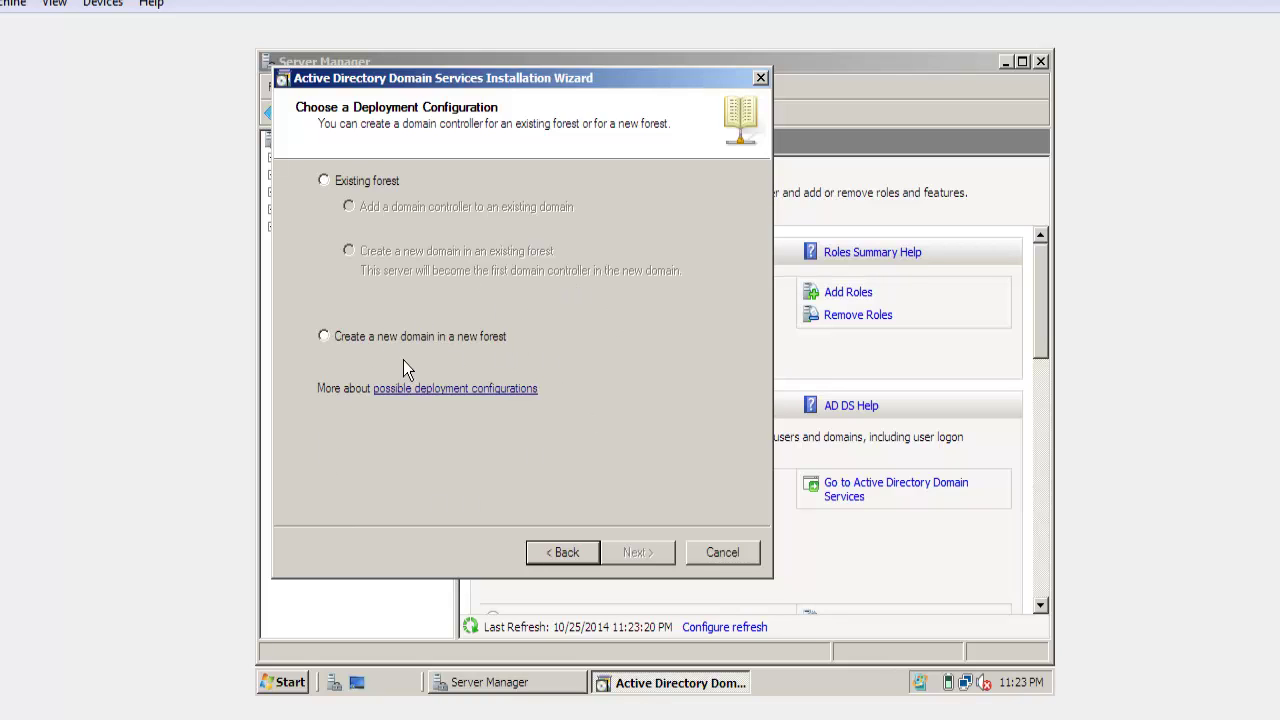
click(323, 337)
click(637, 552)
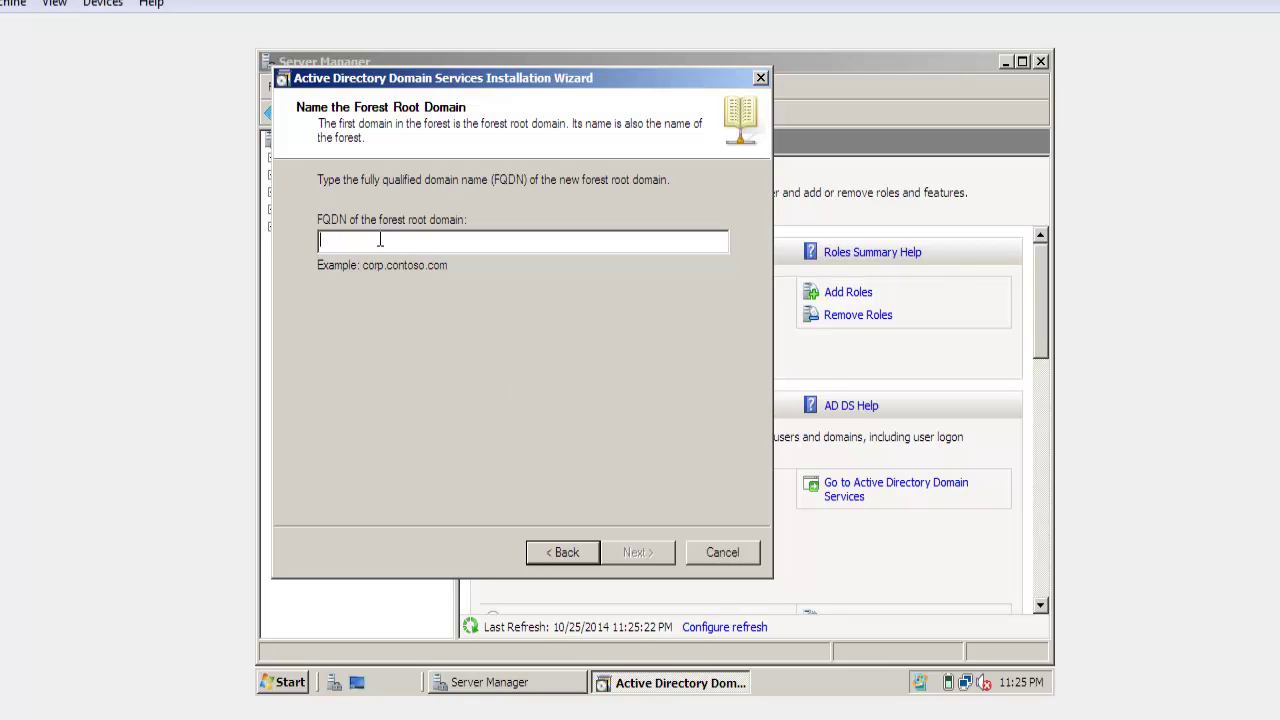
text(ksmo)
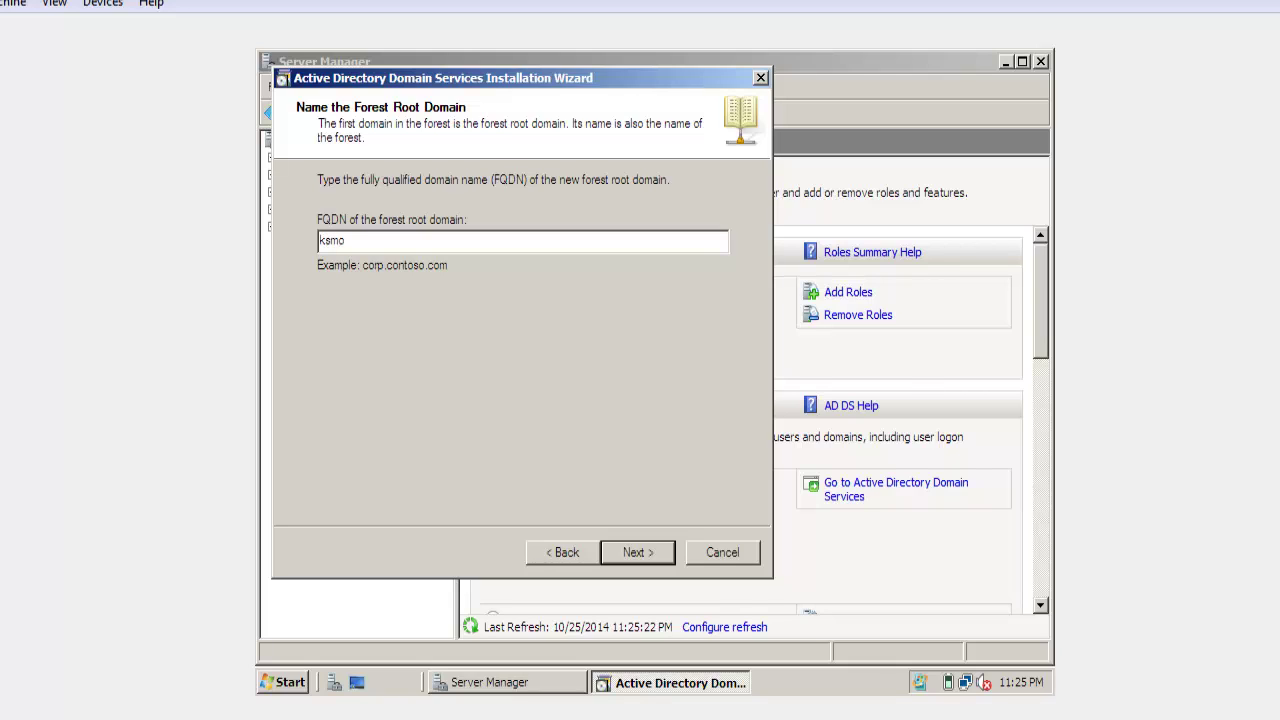
text(rris.com)
- Set the forest functional level to Windows Server 2008 and reach the domain controller options
click(630, 552)
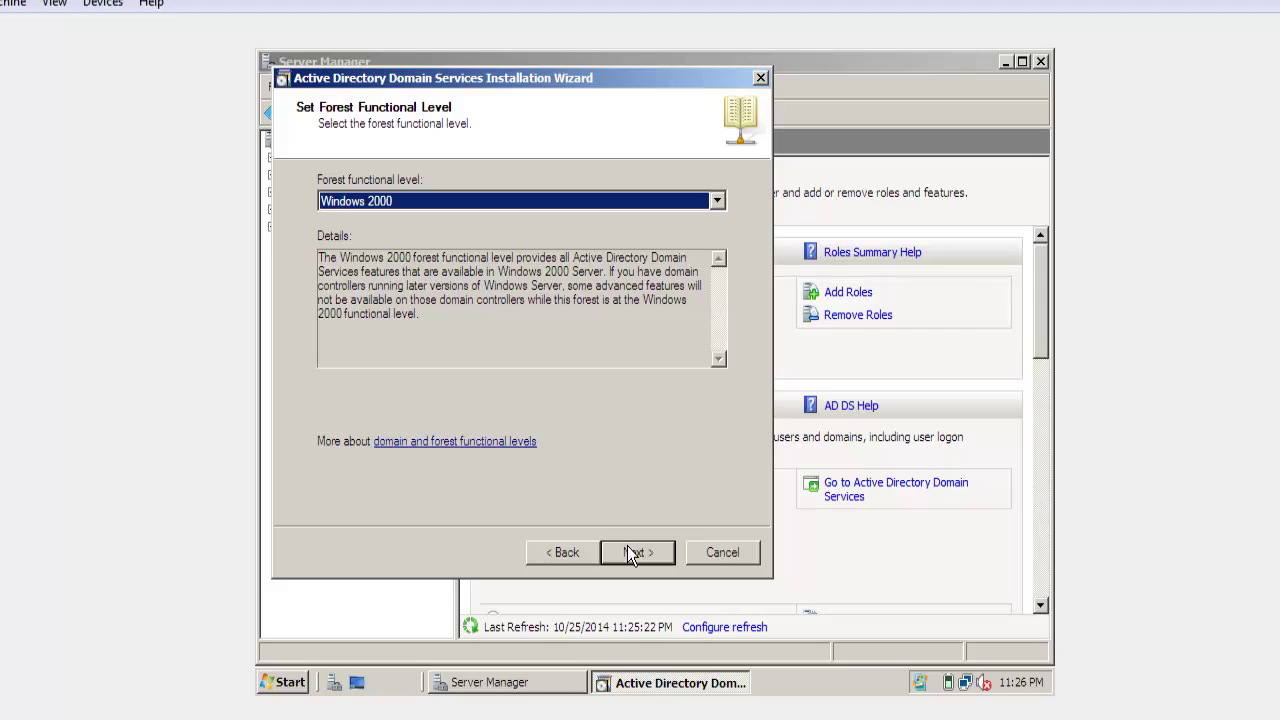
click(608, 205)
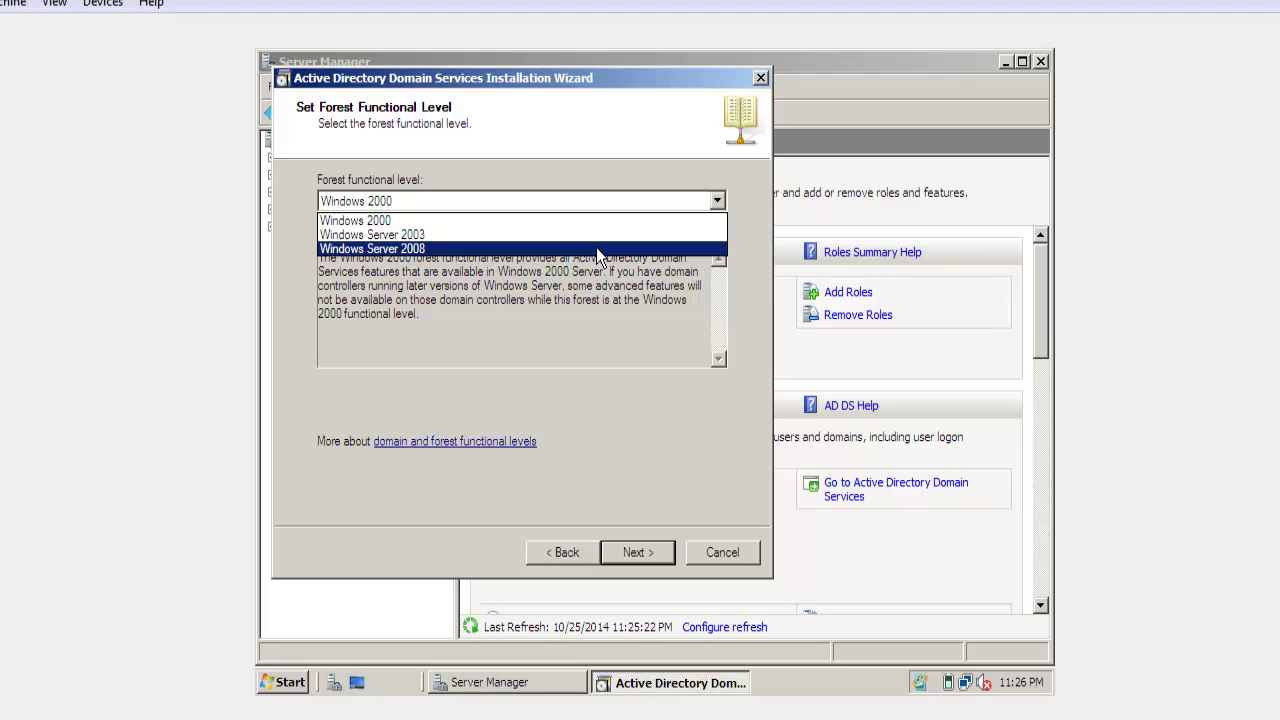
click(596, 250)
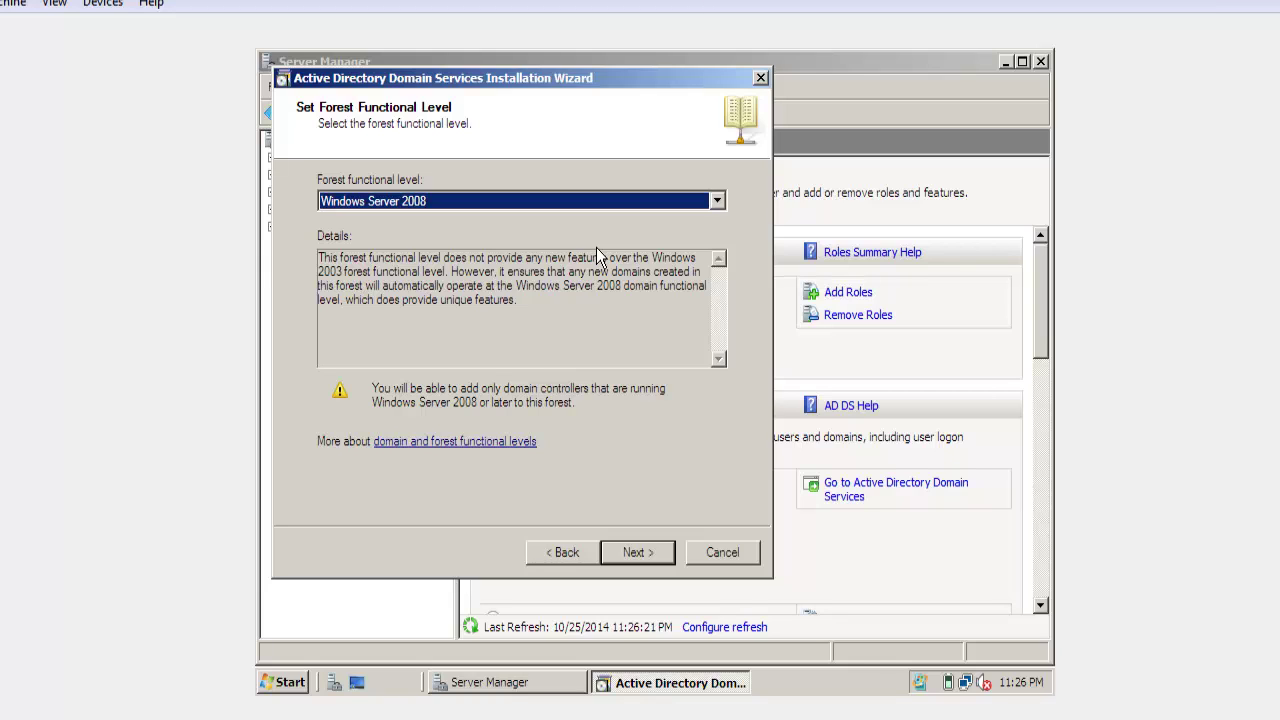
click(624, 552)
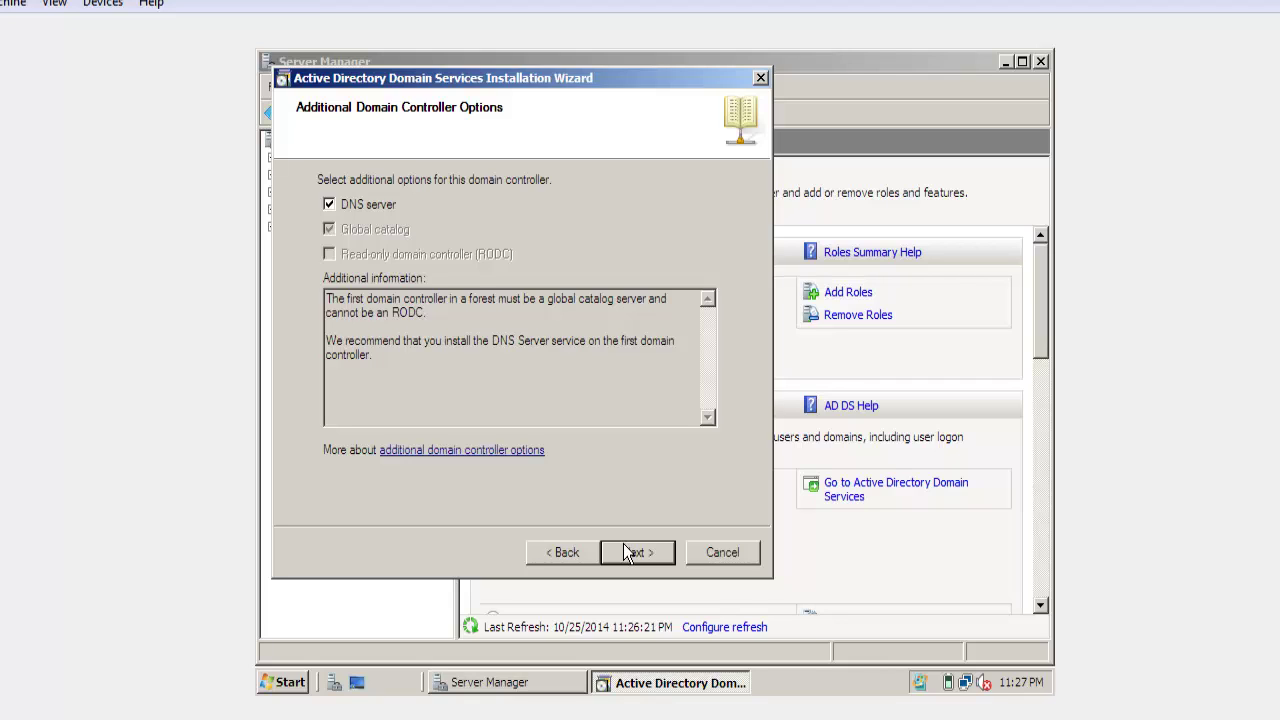
- Keep DNS server, accept the dynamic IP and DNS delegation warnings to reach default storage folders
click(628, 552)
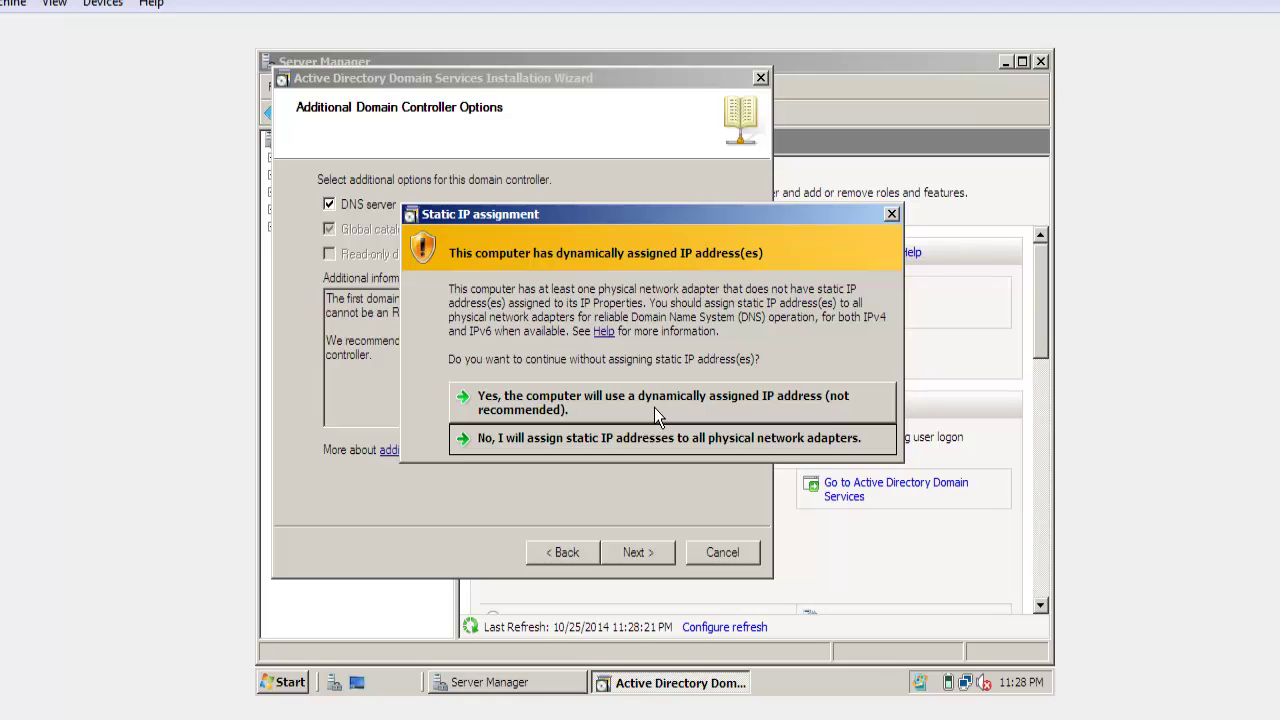
click(654, 407)
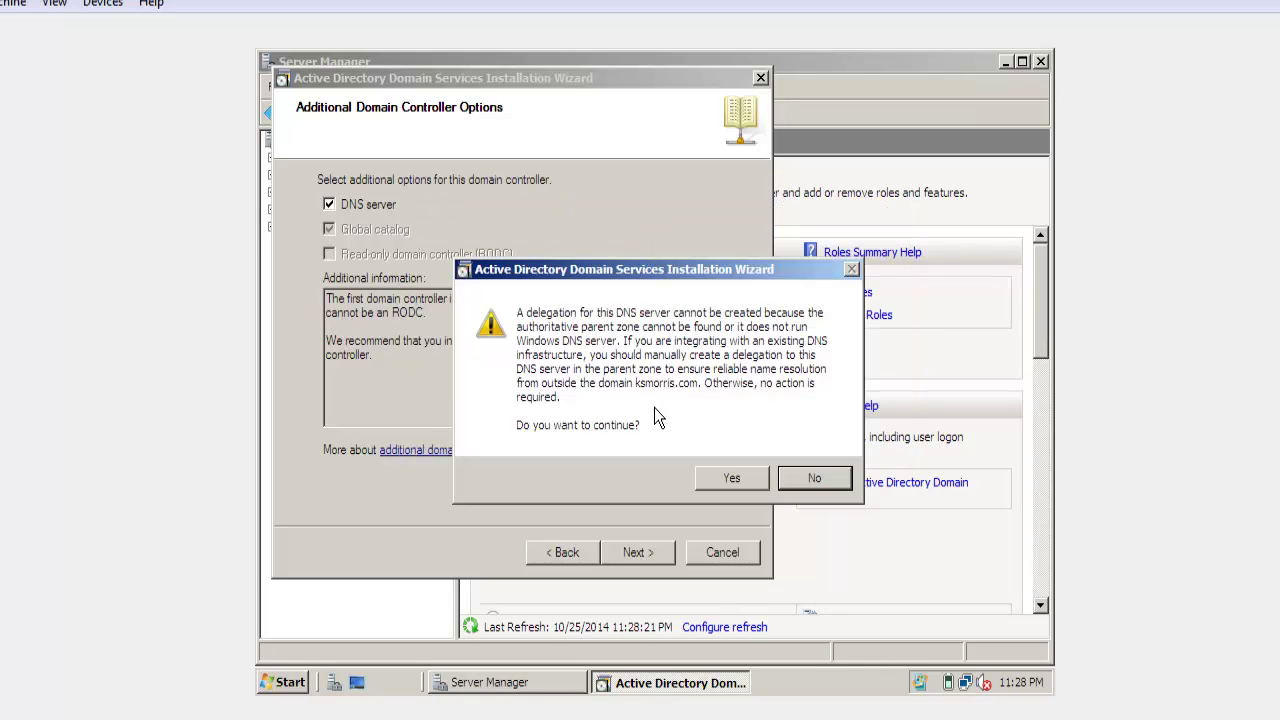
click(705, 468)
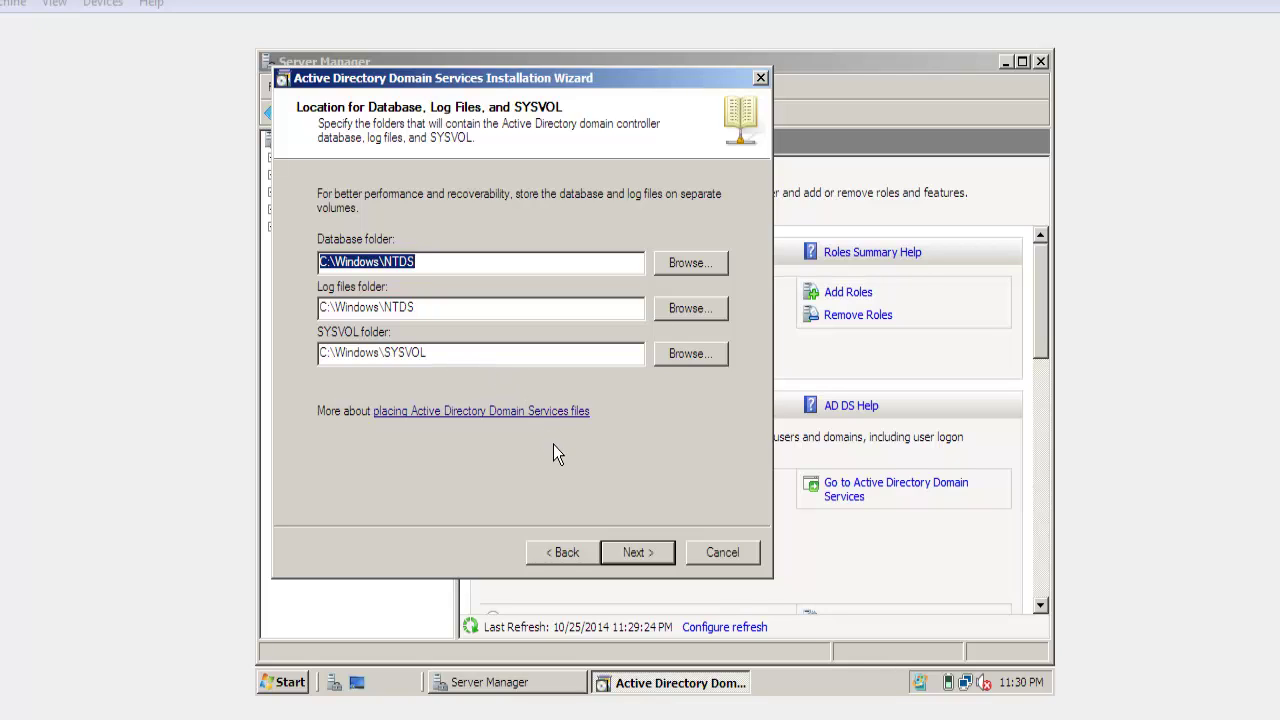
- Keep the default folders and enter and confirm the Restore Mode administrator password
click(617, 552)
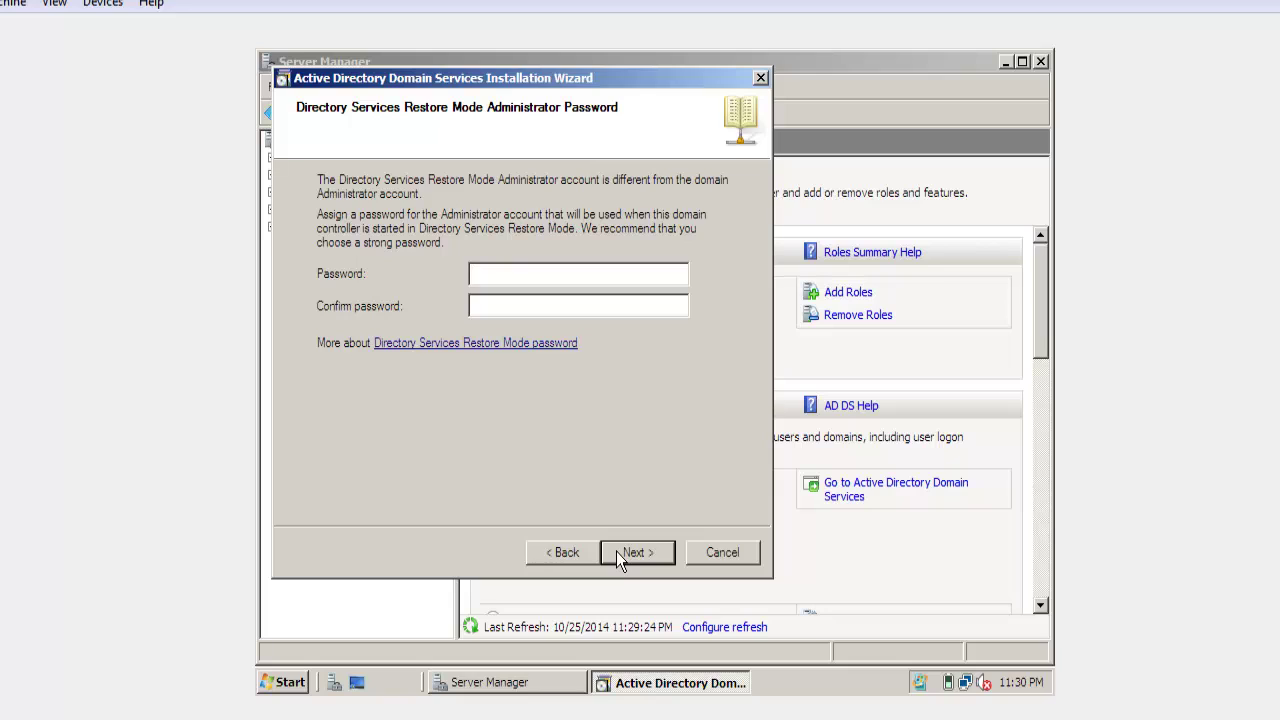
text(Password)
click(668, 312)
text(password)
- Review the summary of selections and start configuring AD DS for ksmorris.com
click(632, 552)
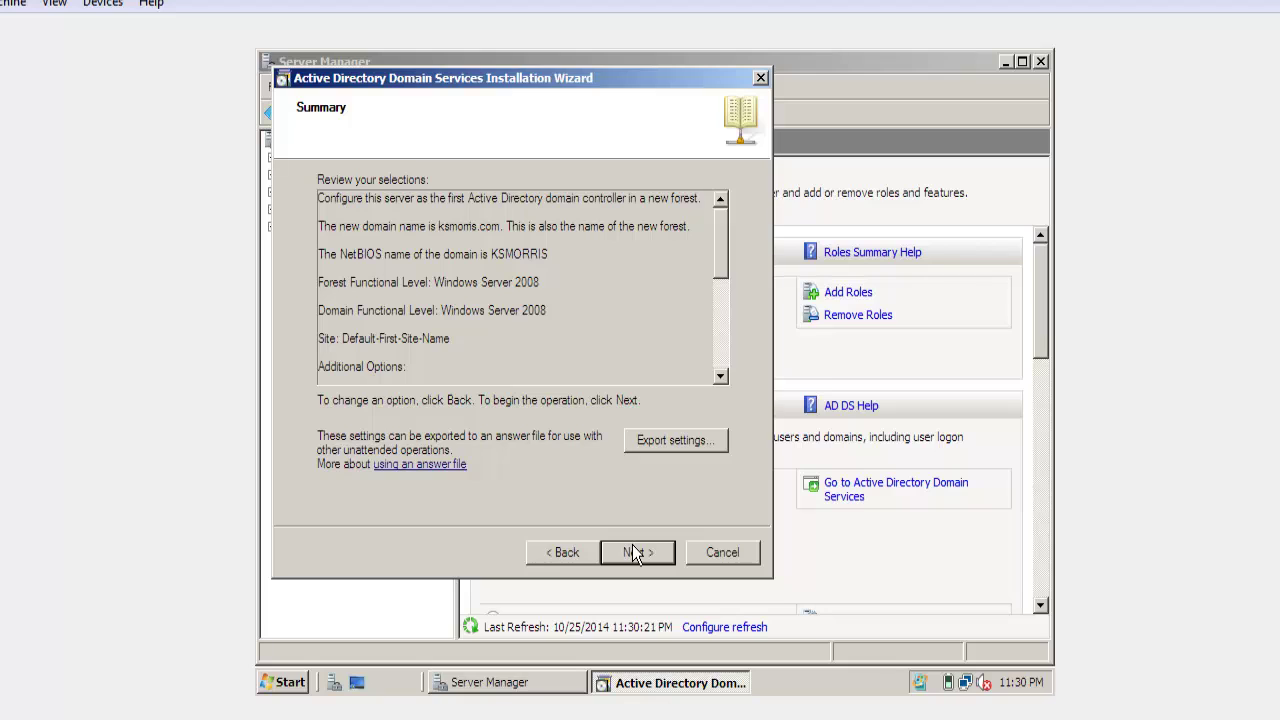
click(721, 337)
click(721, 355)
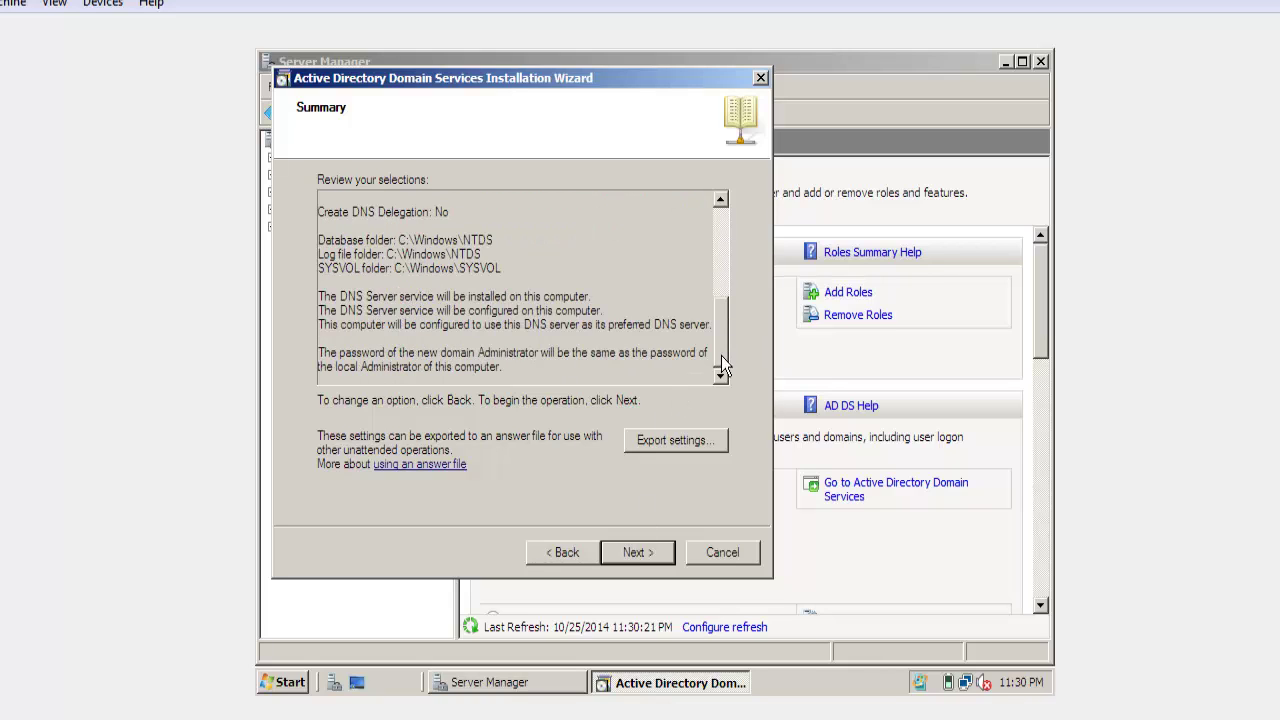
click(722, 278)
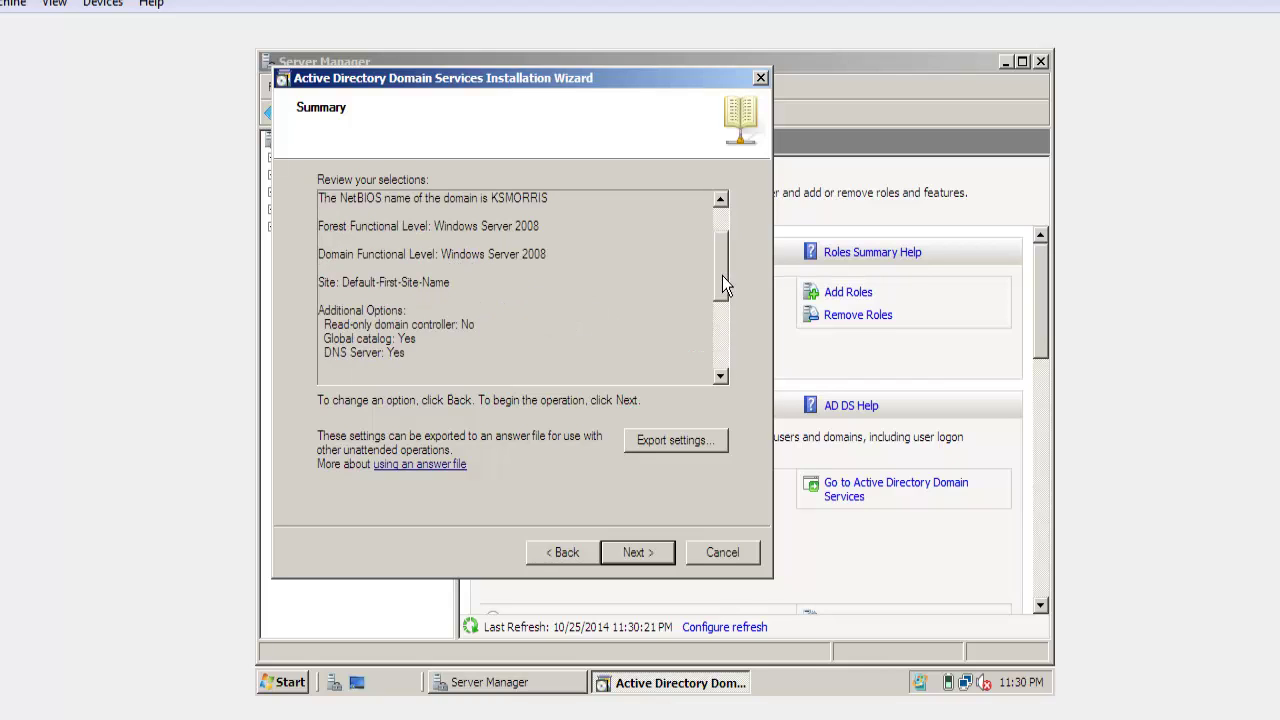
click(722, 228)
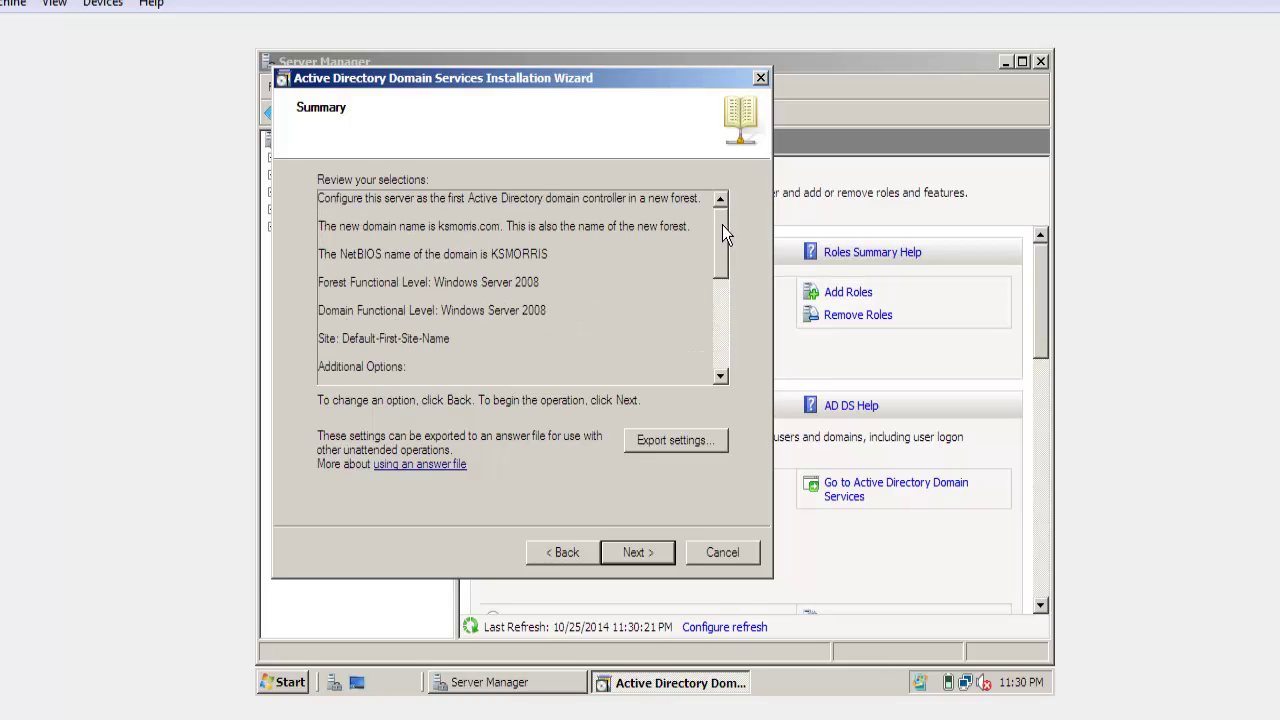
click(721, 282)
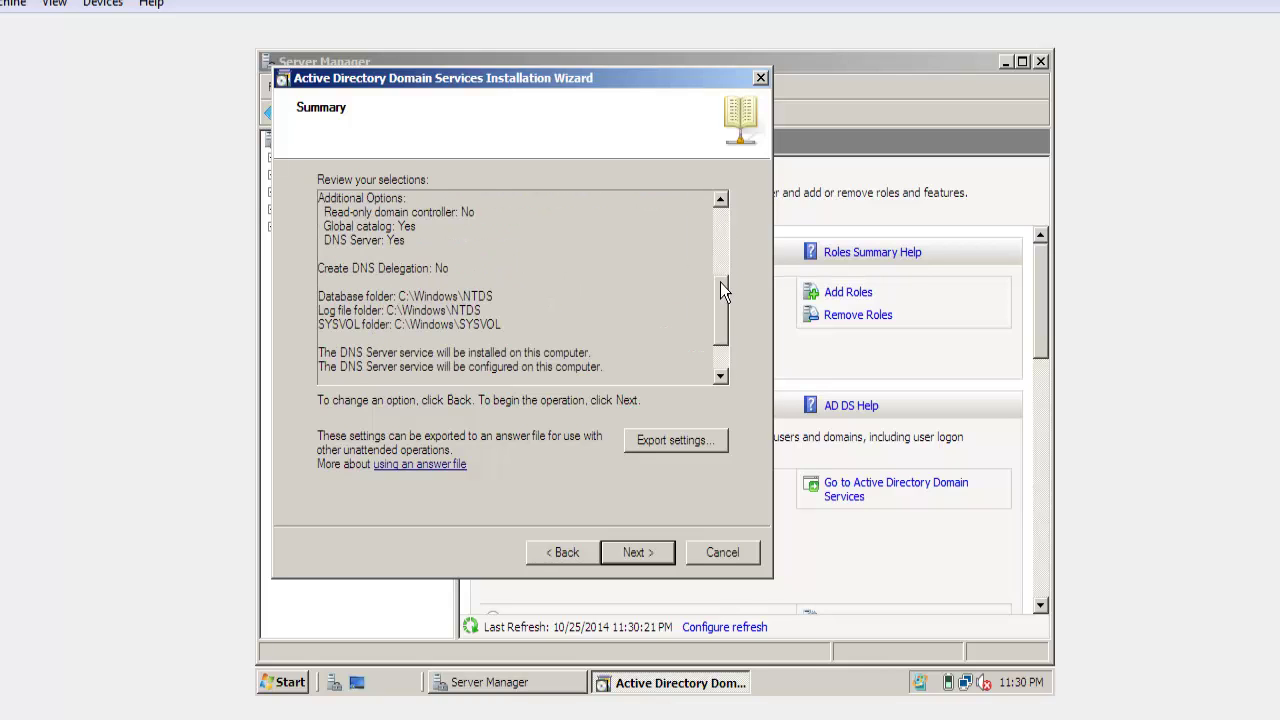
click(644, 552)
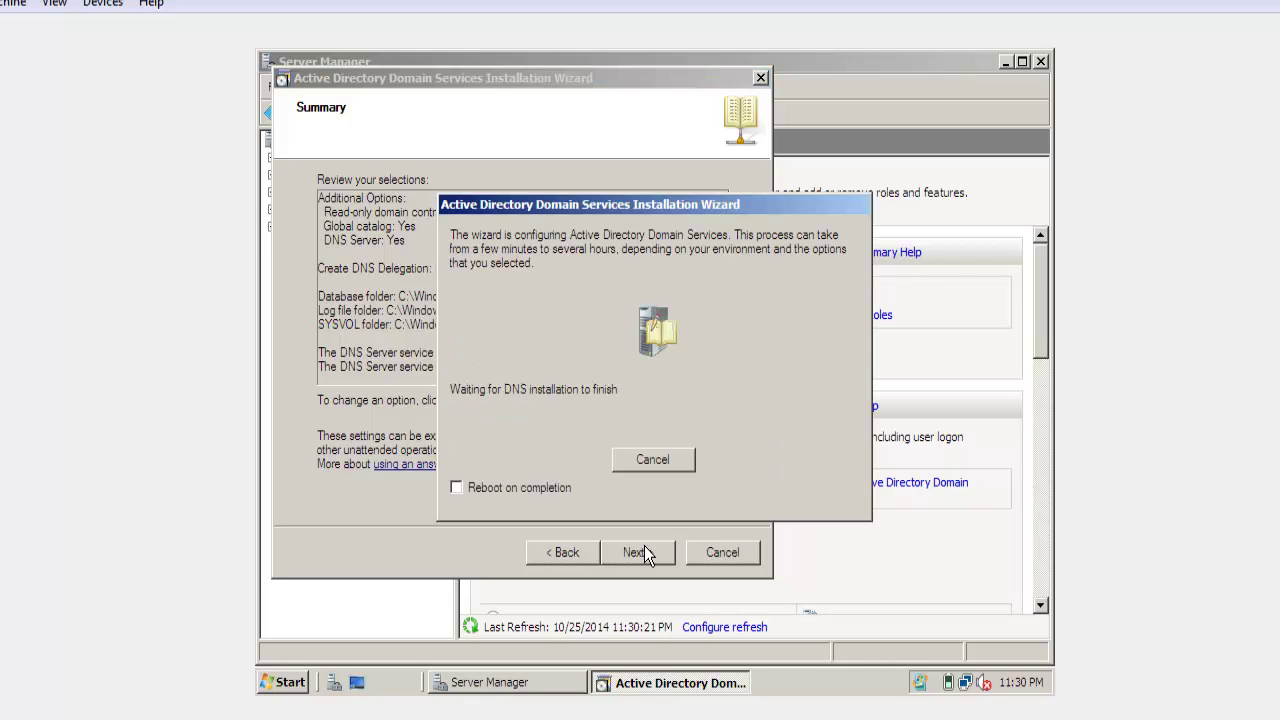
- Enable Reboot on completion so the server restarts after configuration
click(457, 487)
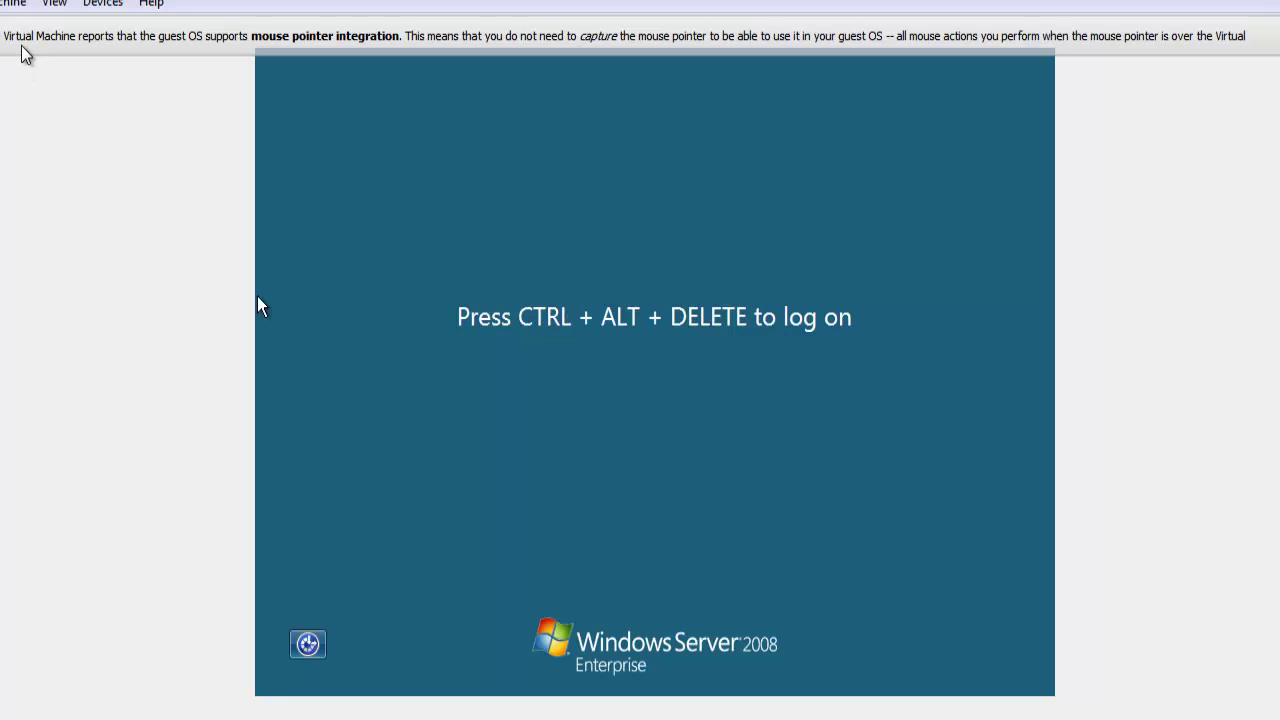
- Send Ctrl-Alt-Del through VirtualBox's Machine menu and log on with the Administrator password
click(14, 5)
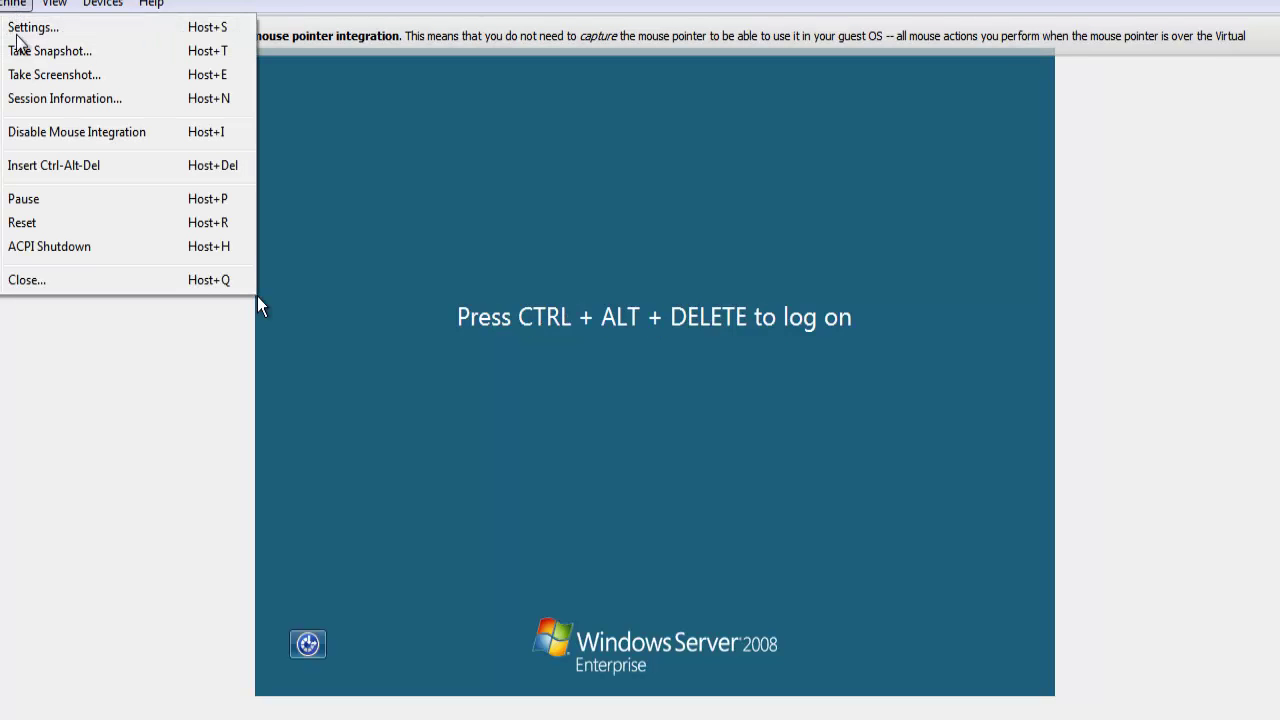
click(44, 168)
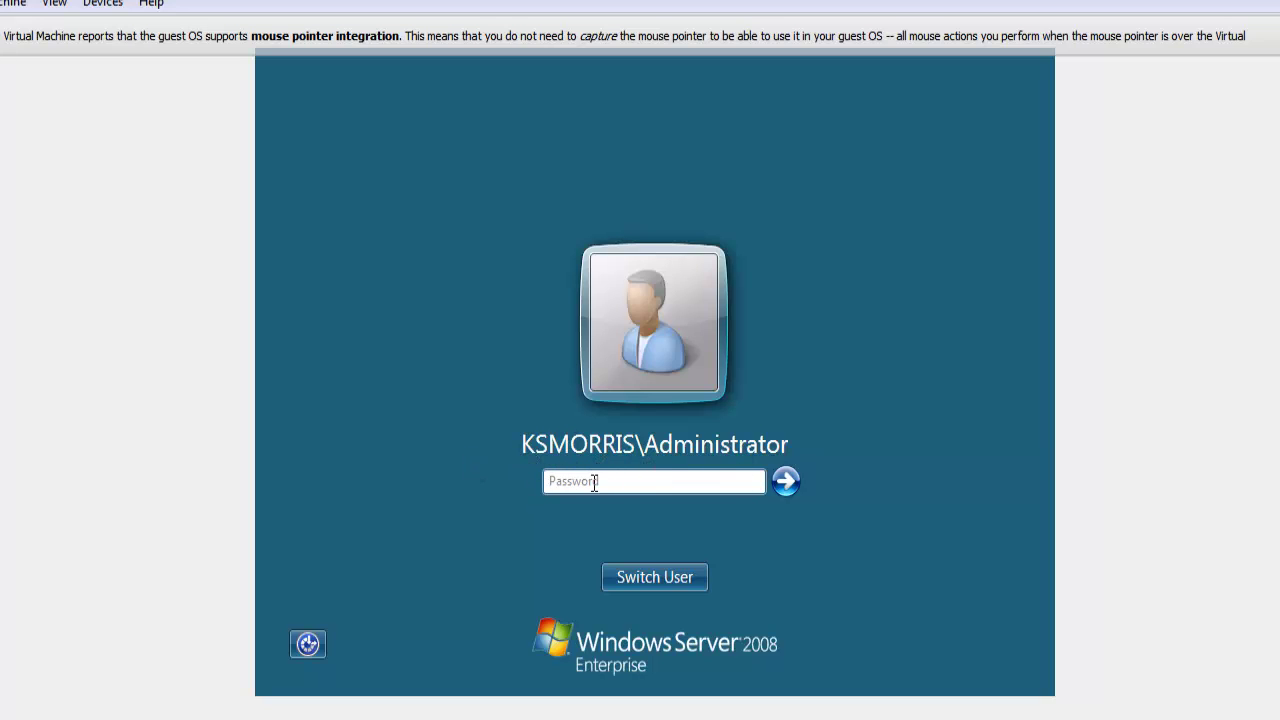
text(••)
key(BackSpace)
key(BackSpace)
text(••••••••)
key(Return)
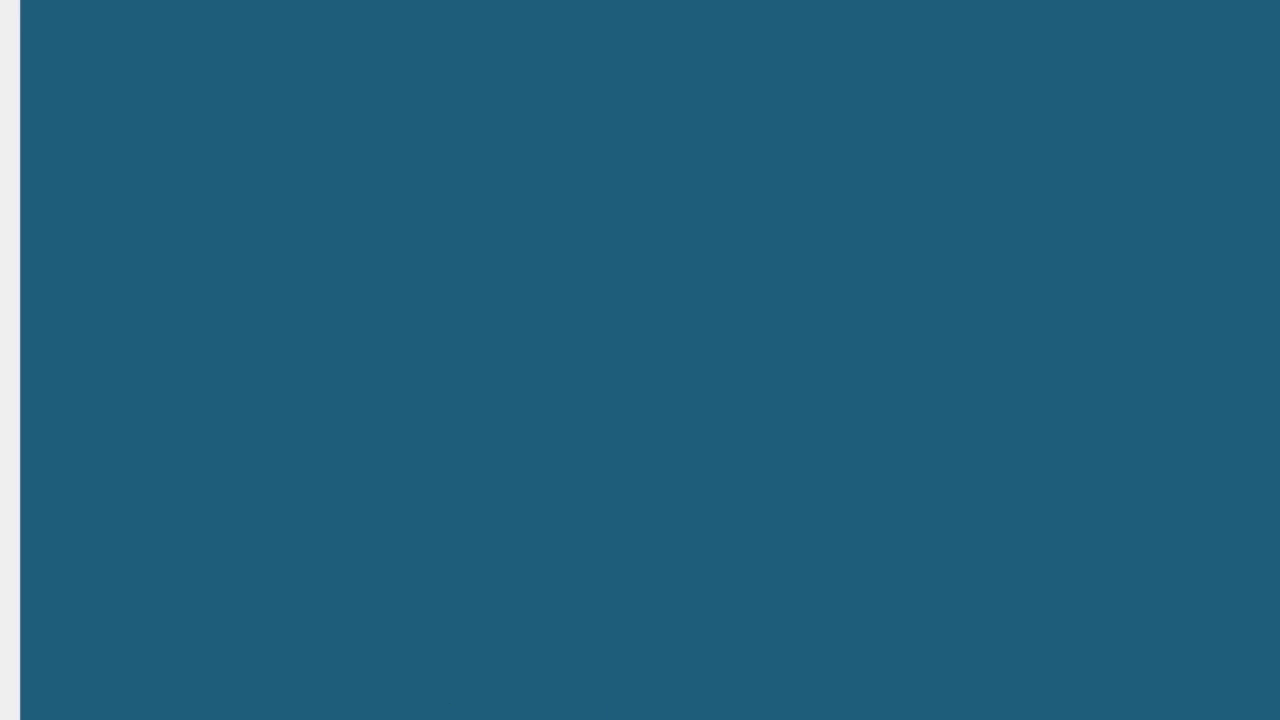
- Open Active Directory Users and Computers from Administrative Tools and select the ksmorris.com domain
key(super)
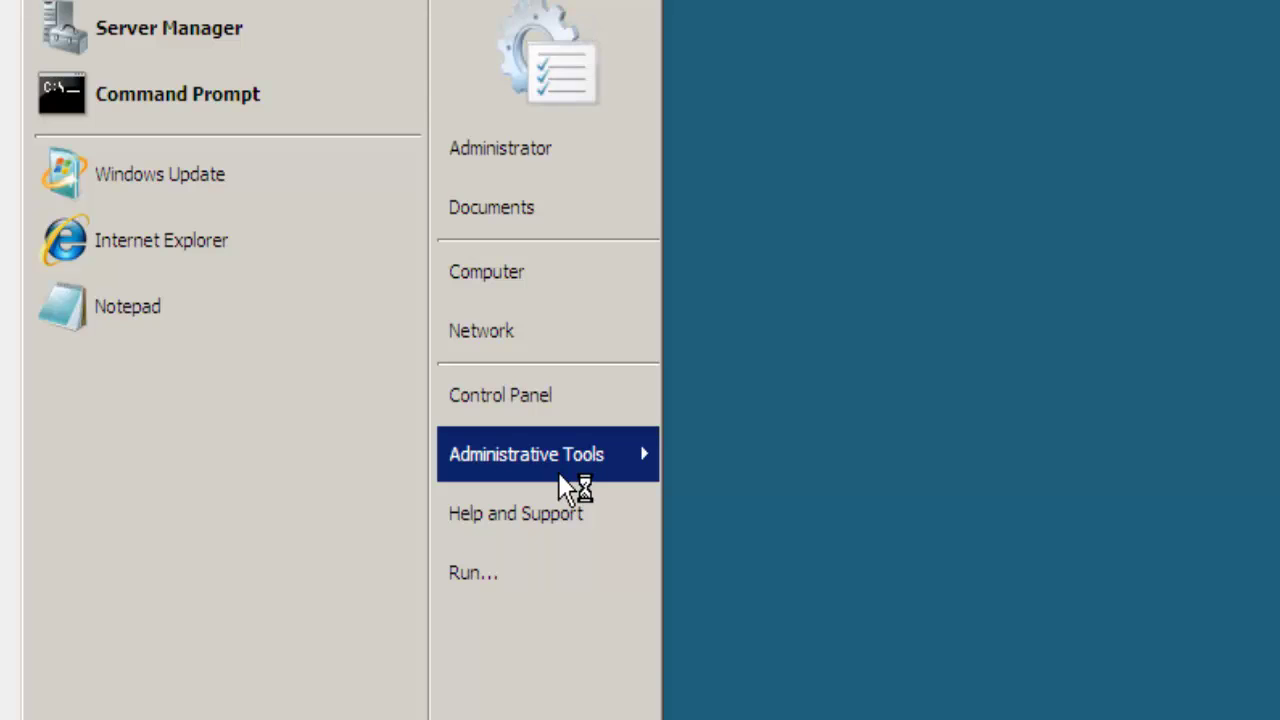
mouse_move(558, 472)
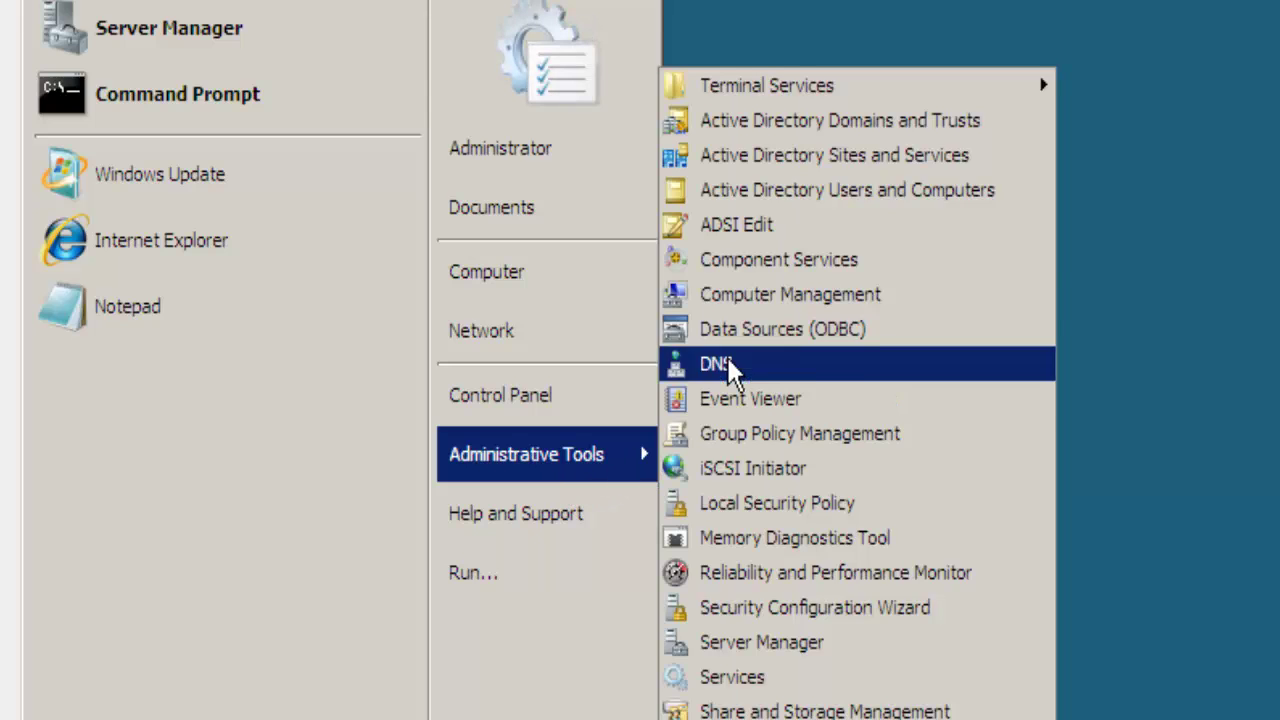
click(810, 204)
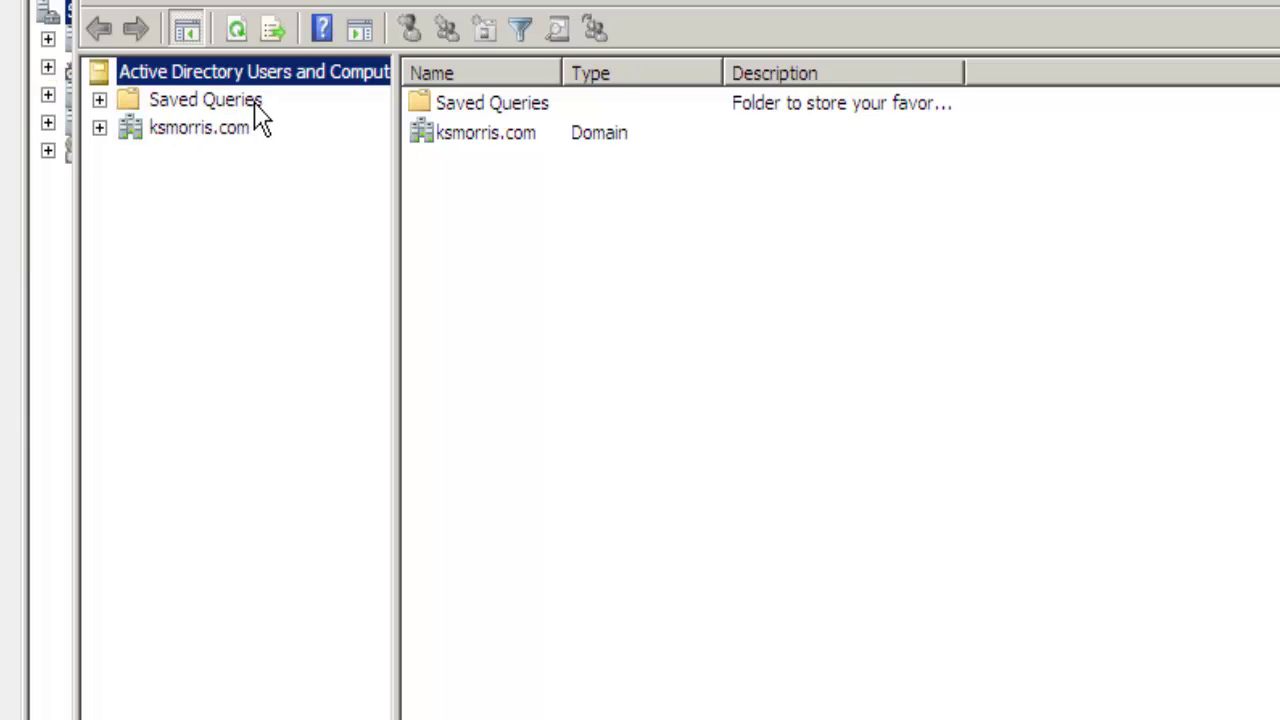
click(165, 122)
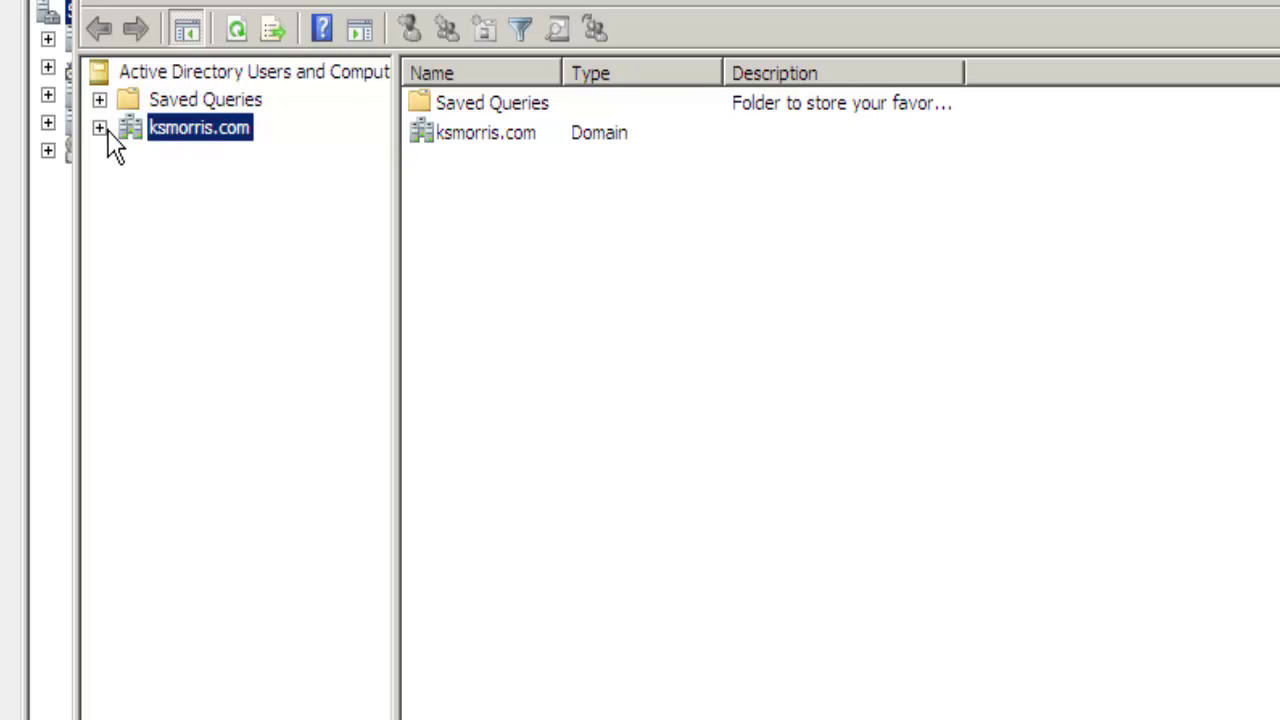
- Add a new computer account named VISTA-PC to the ksmorris.com domain in Active Directory
right_click(197, 129)
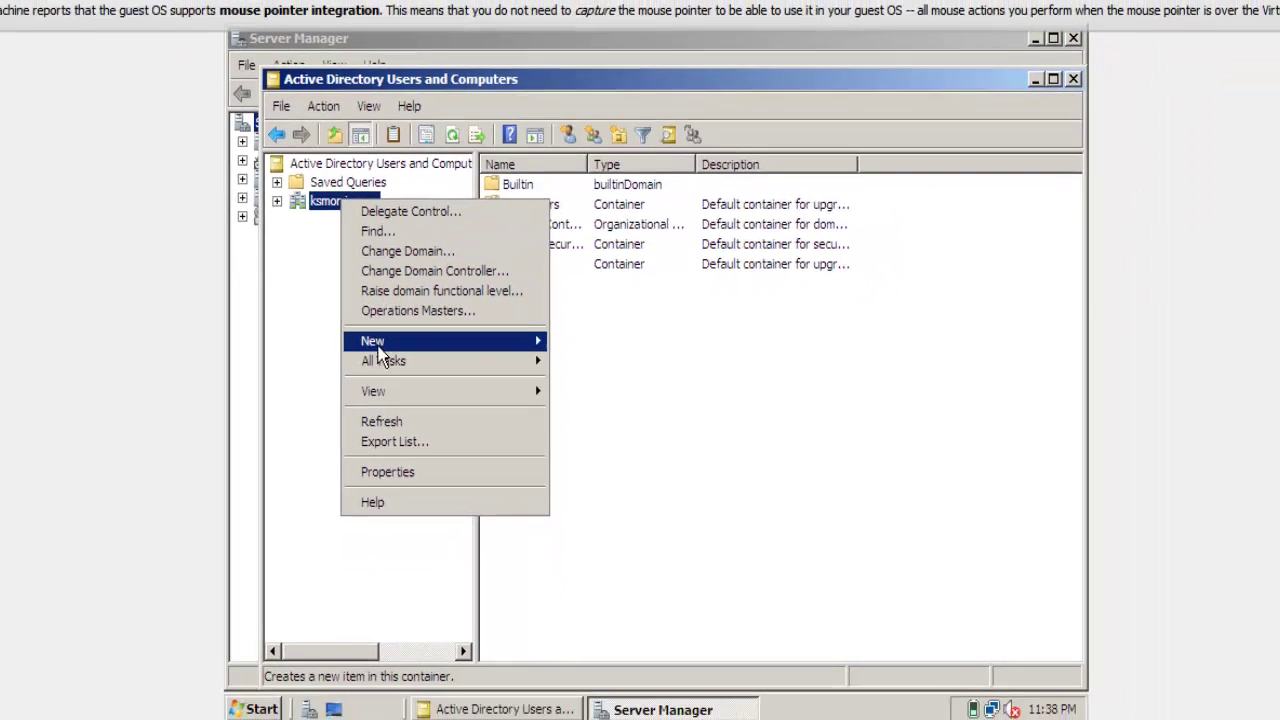
mouse_move(249, 345)
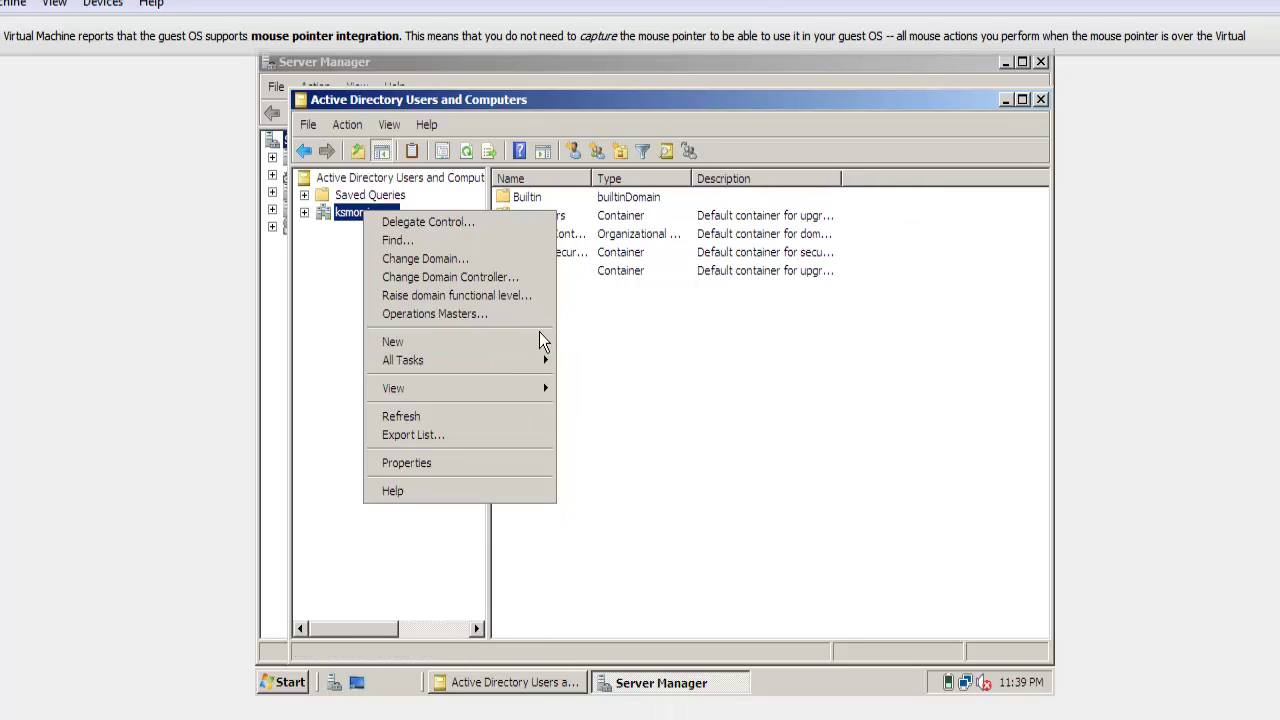
mouse_move(541, 342)
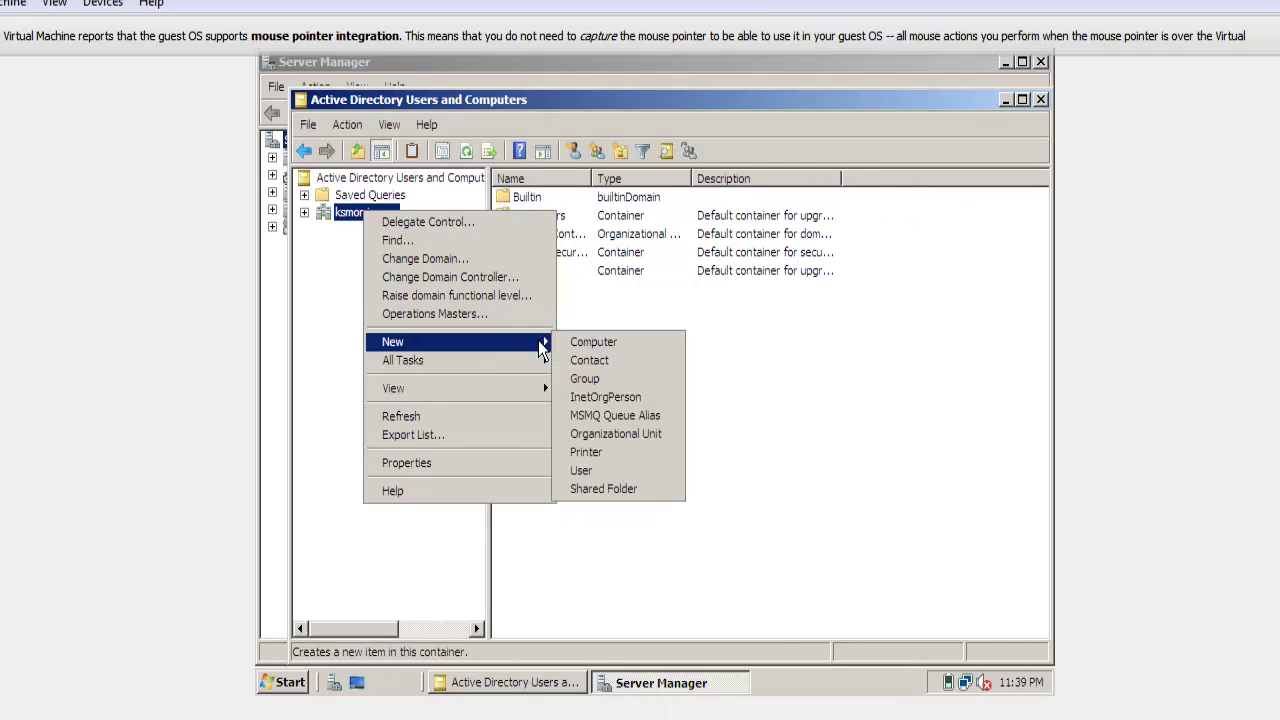
click(593, 342)
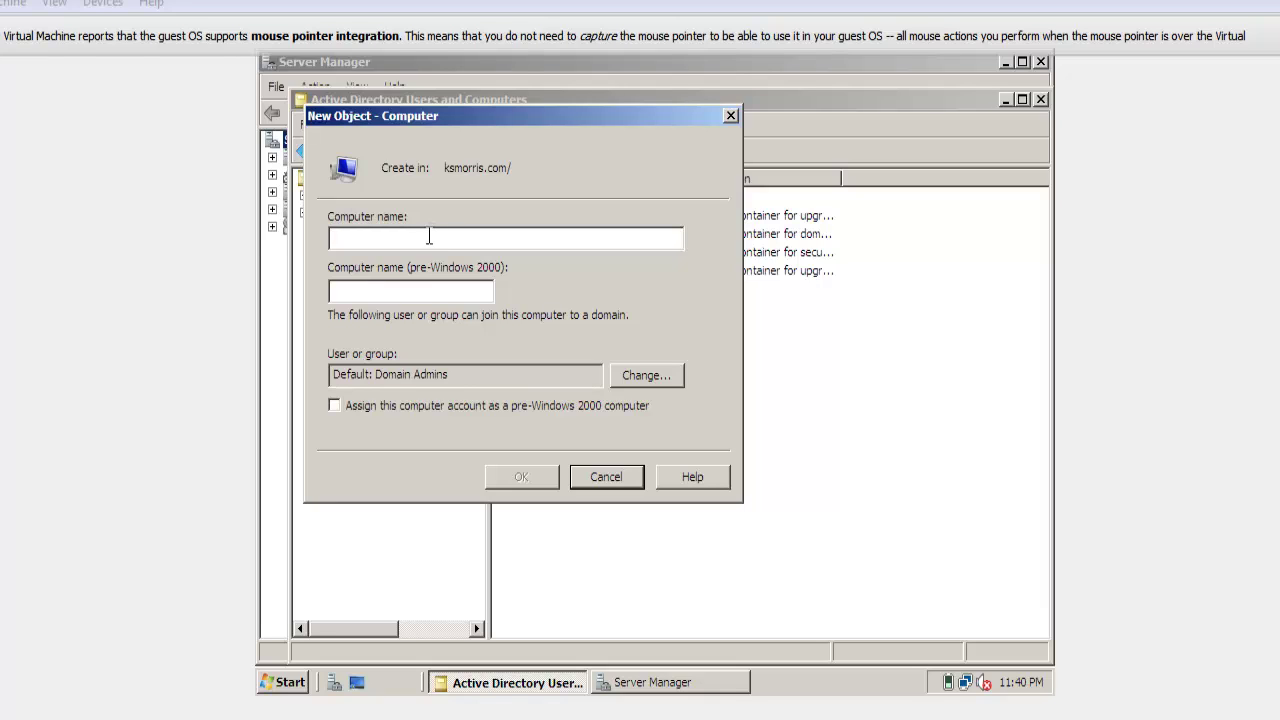
text(V)
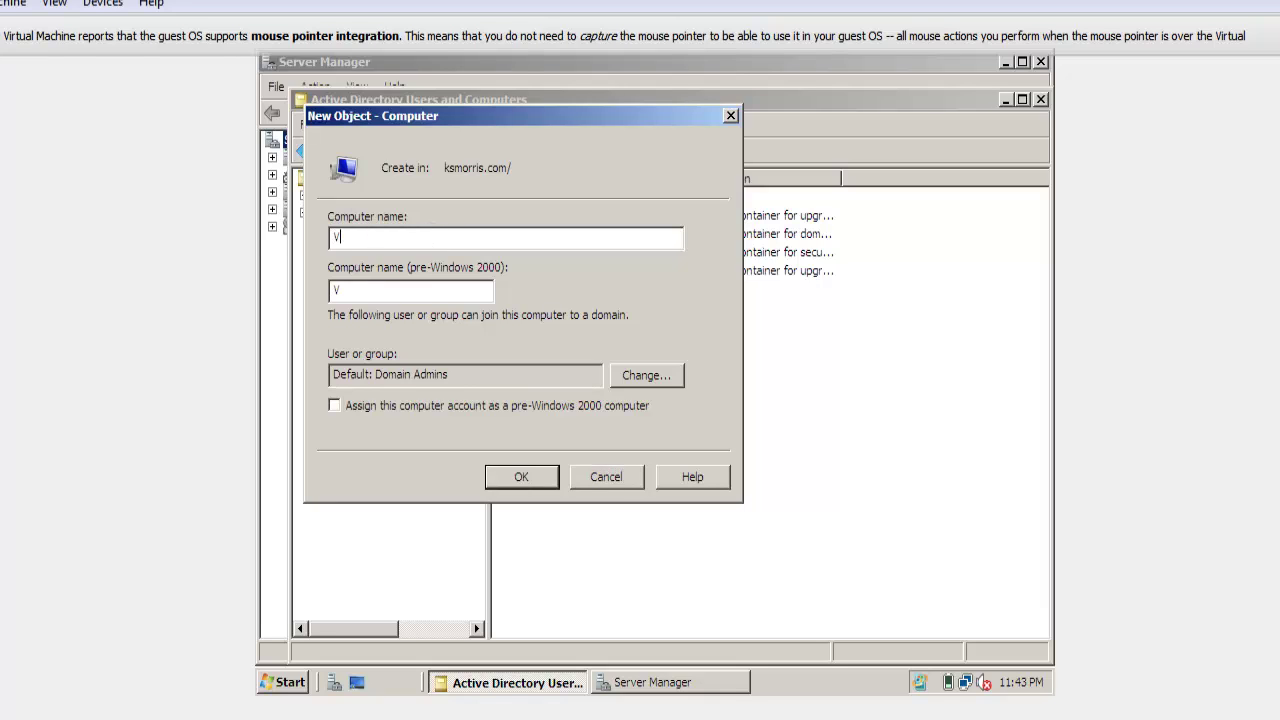
text(ISTA-PC)
click(522, 477)
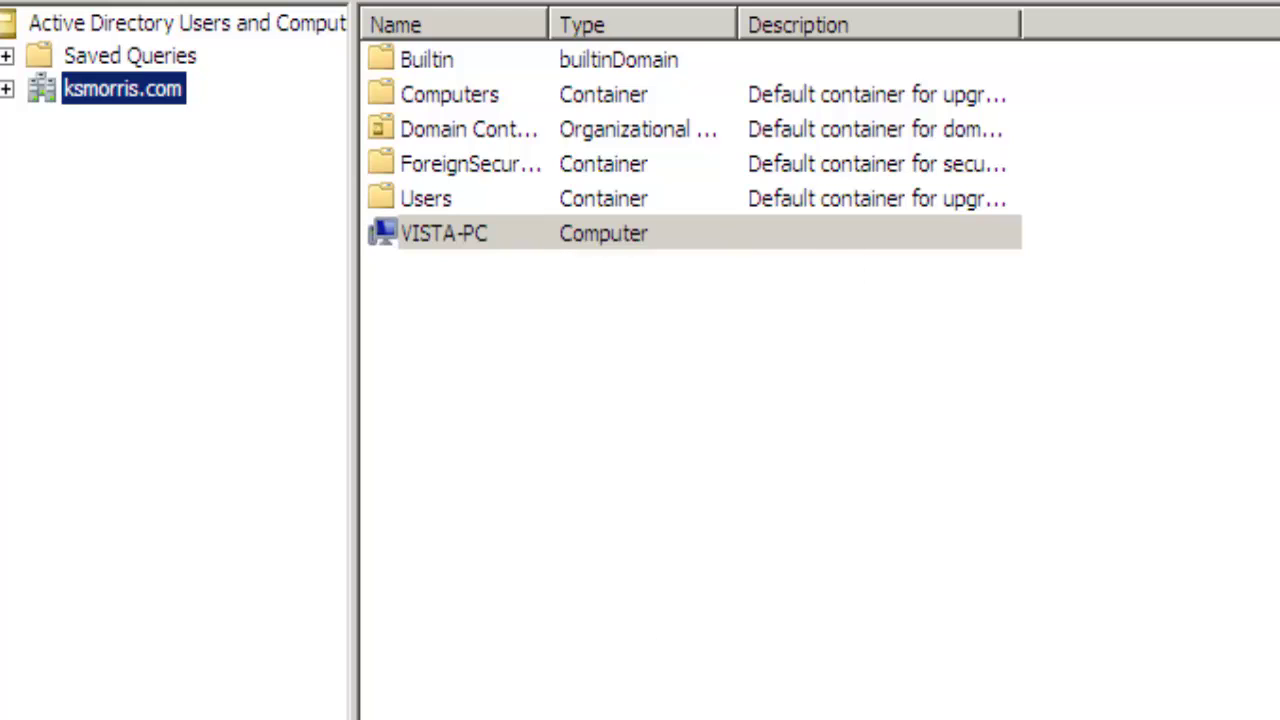
- Switch to the Vista guest and open the System properties for computer VISTAPC, still in WORKGROUP
key(alt+Tab)
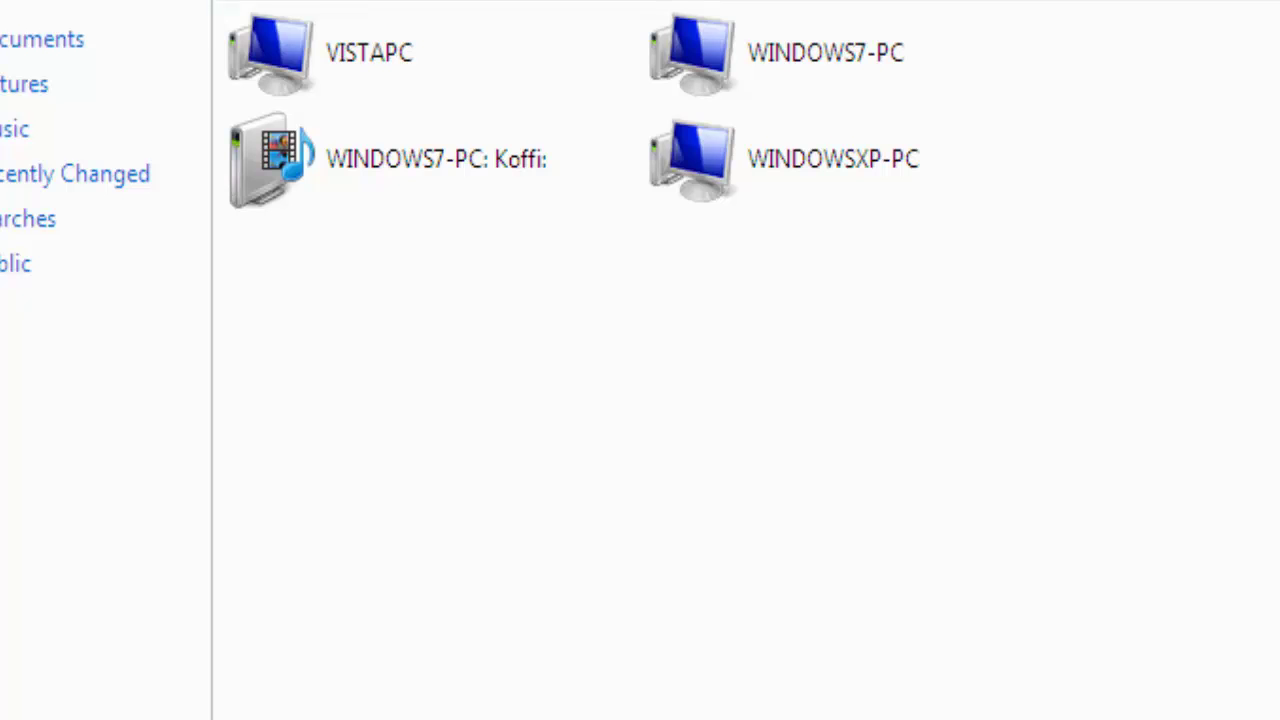
key(super)
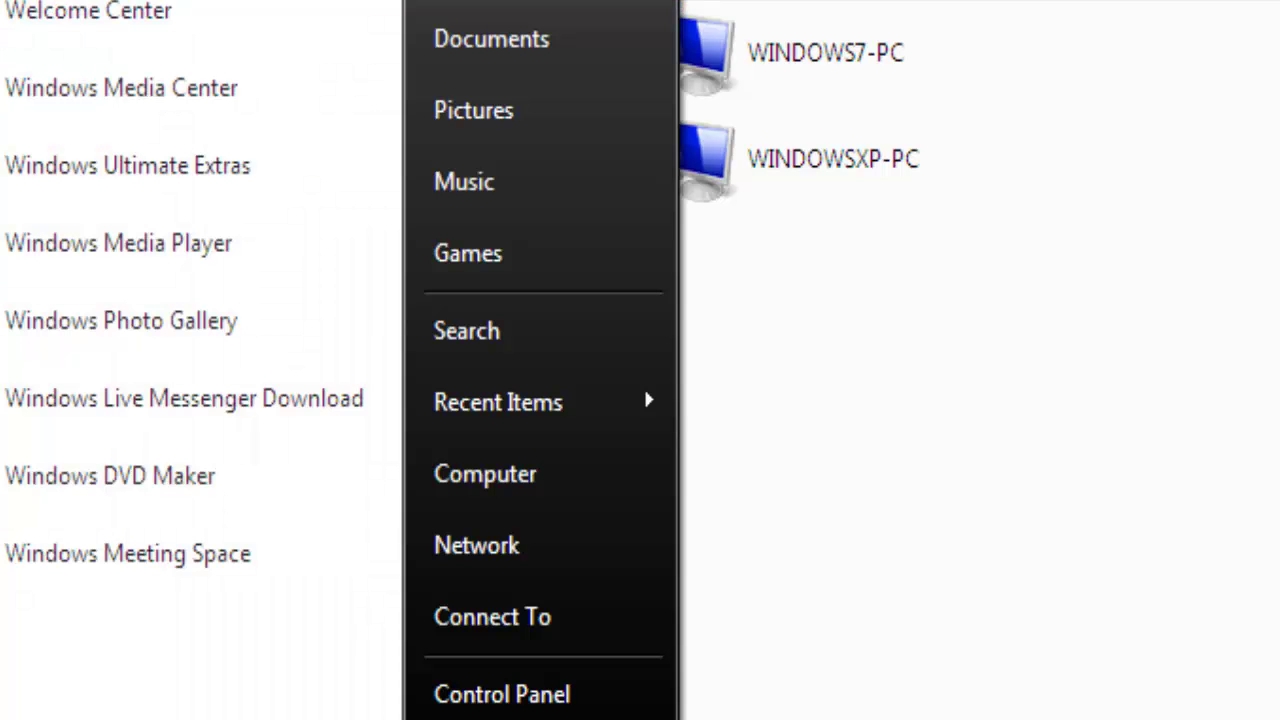
right_click(440, 505)
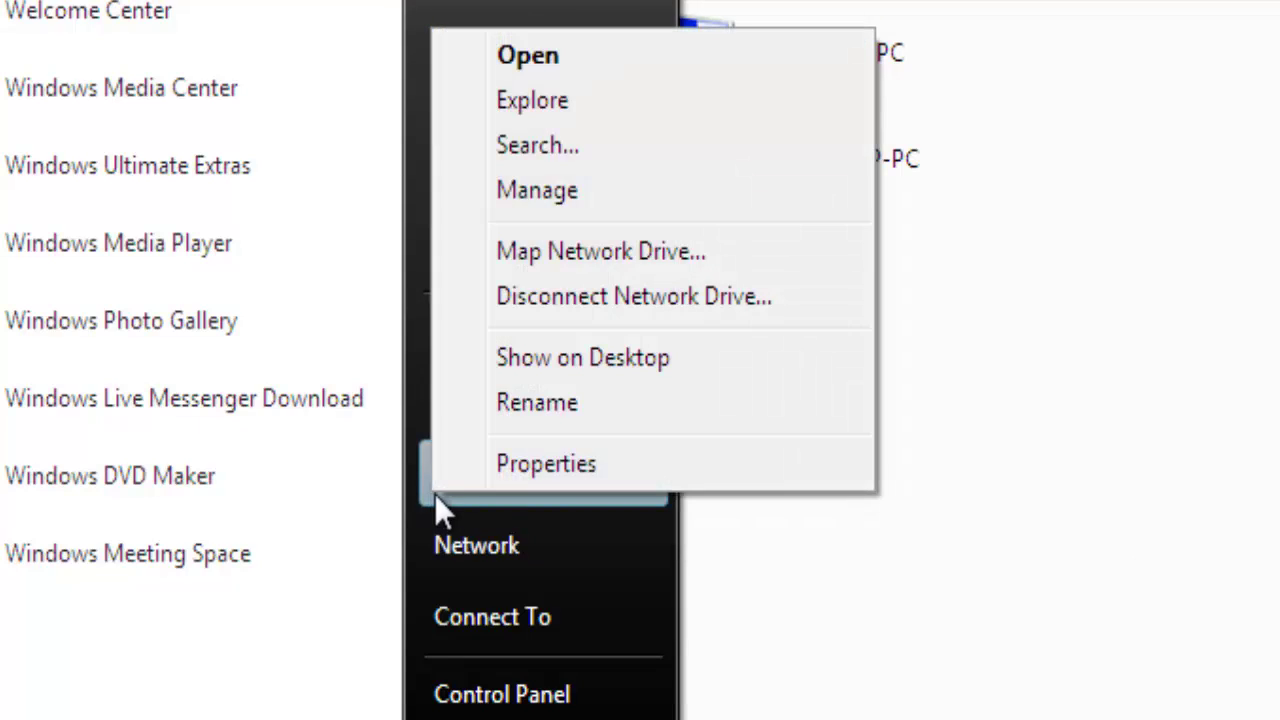
click(536, 485)
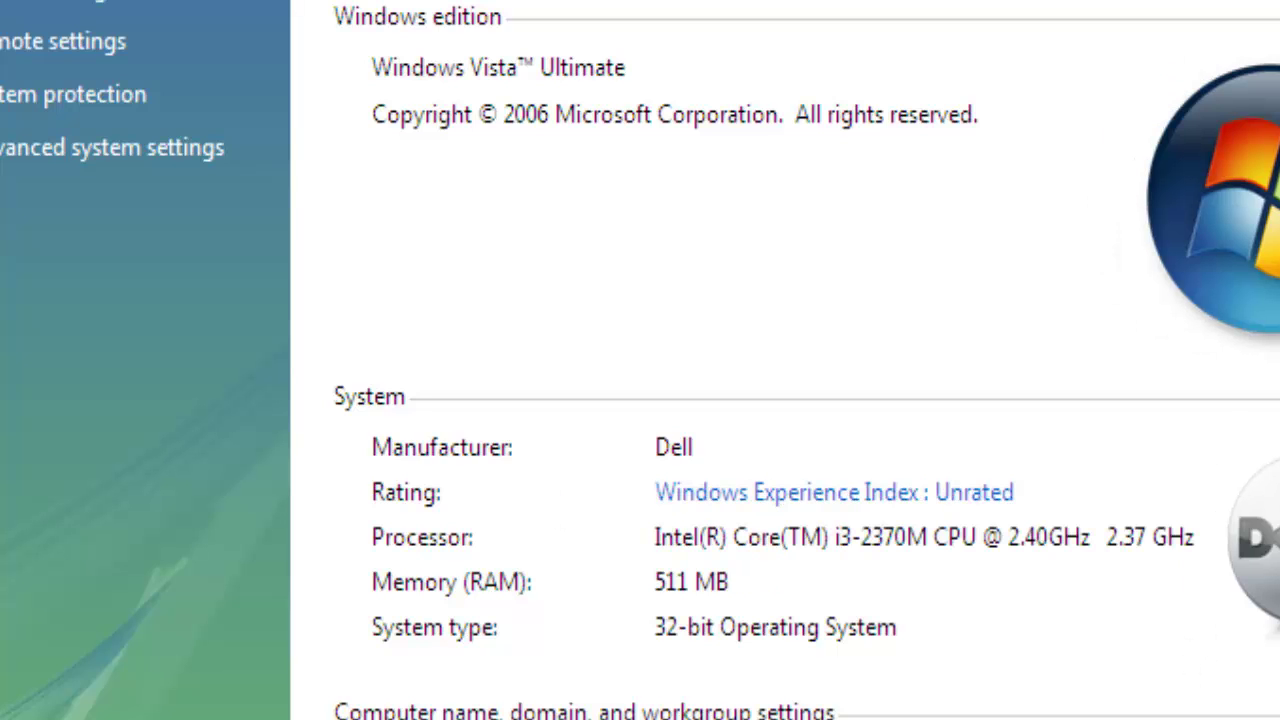
scroll(785, 360, down, 3)
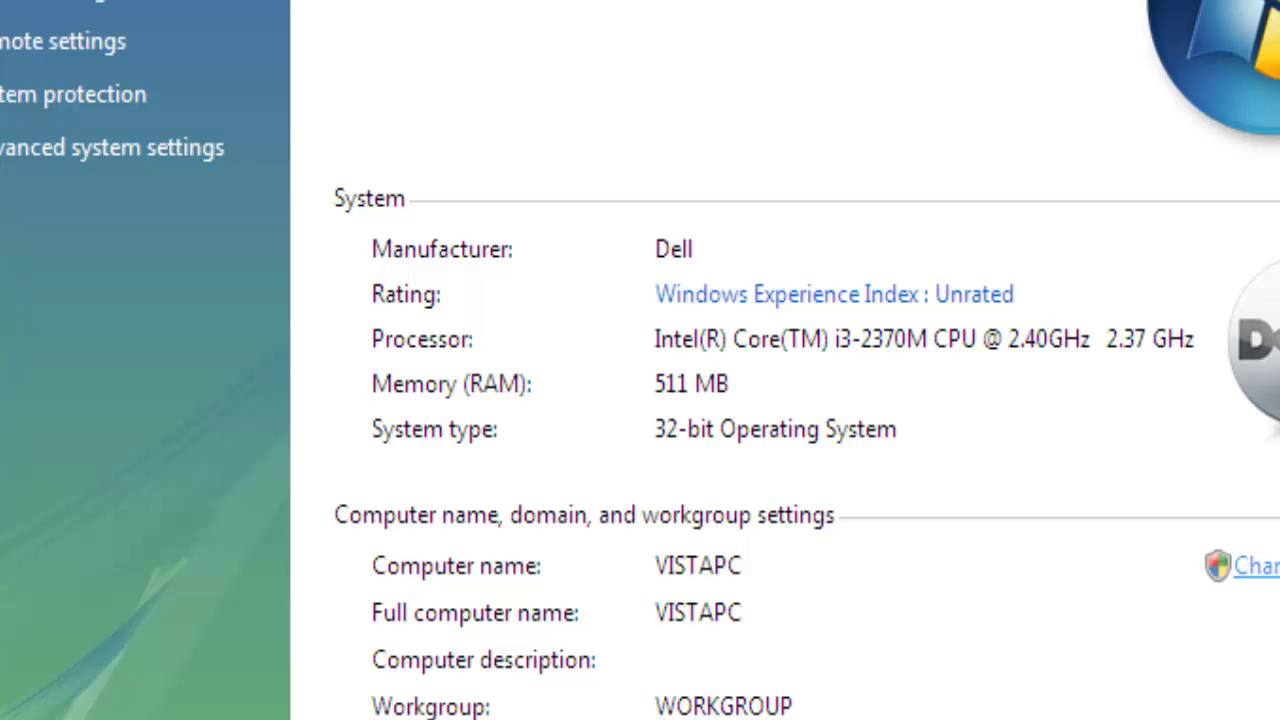
- Approve the administrator prompt and open the computer name and domain membership settings
click(1262, 567)
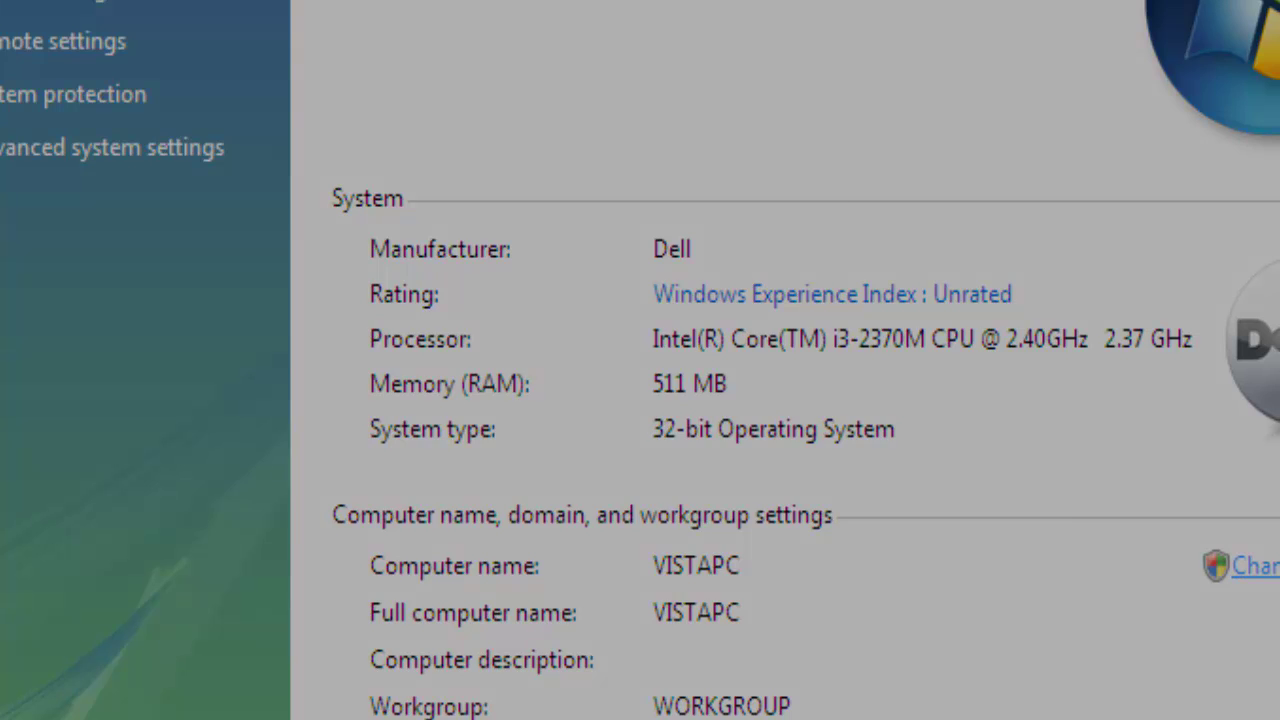
click(790, 470)
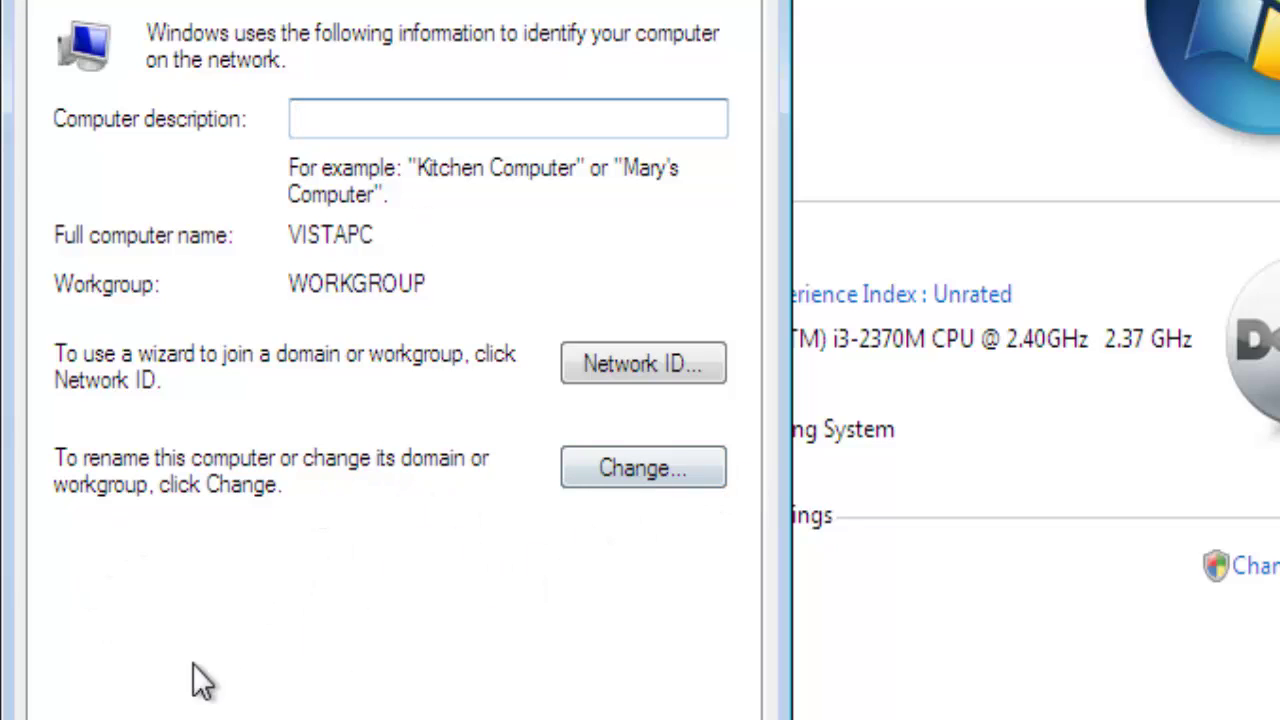
click(616, 462)
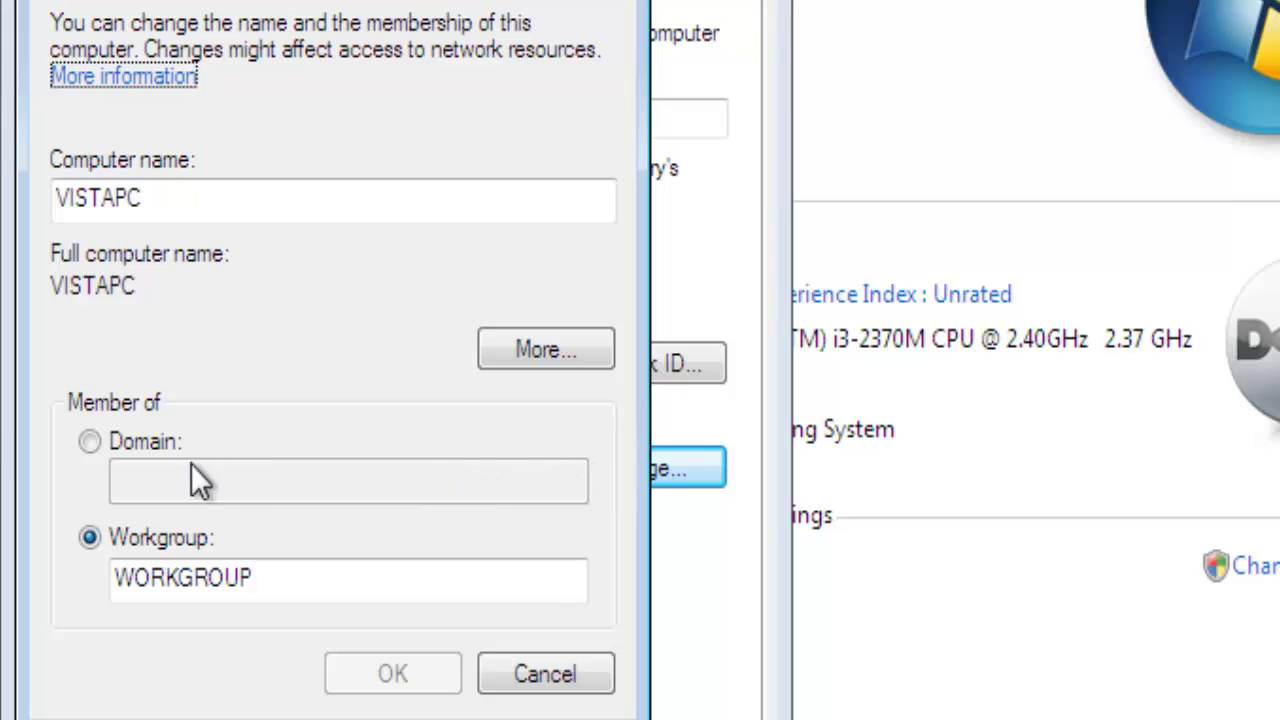
- Set VISTAPC's membership to the domain ksmorris.com and submit it
click(89, 442)
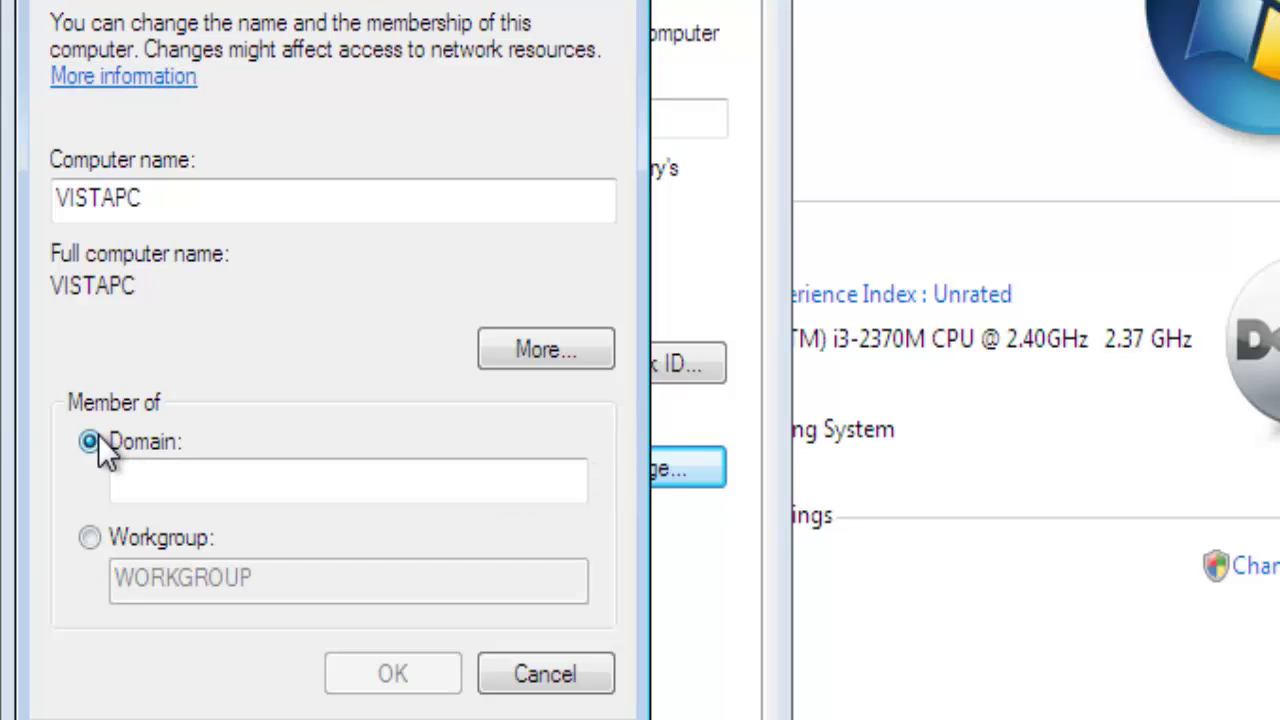
click(137, 472)
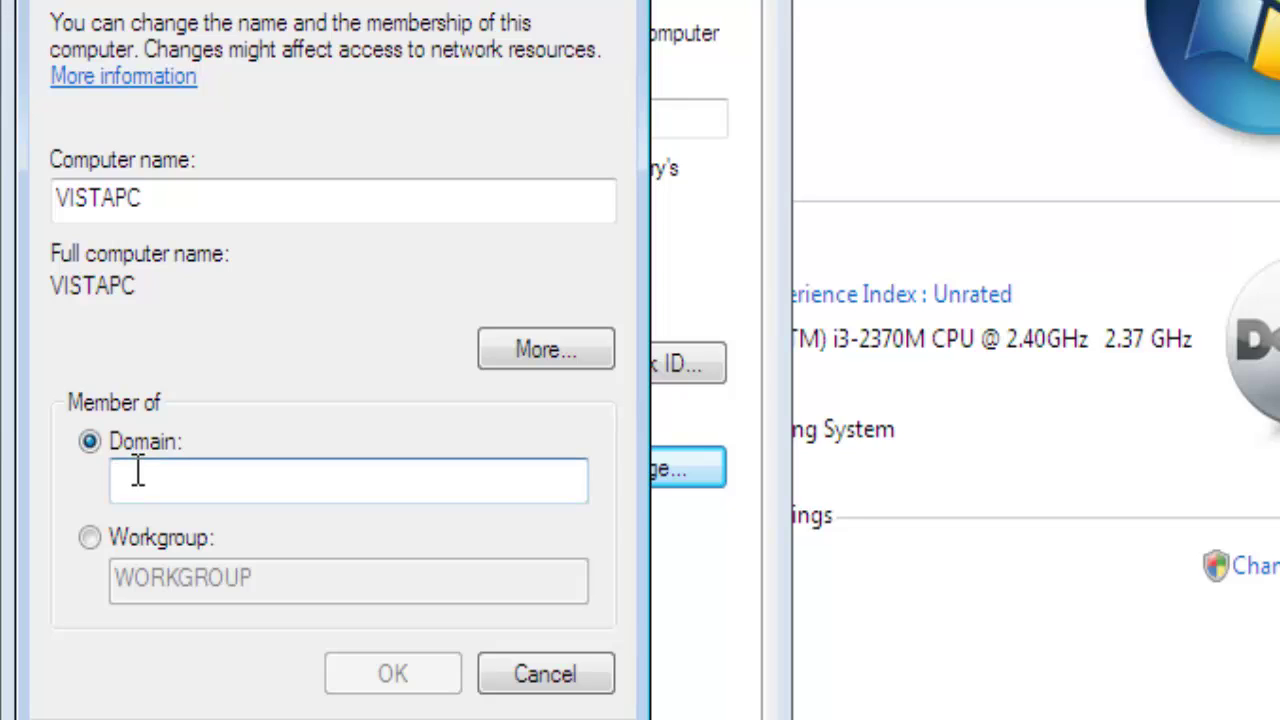
text(k)
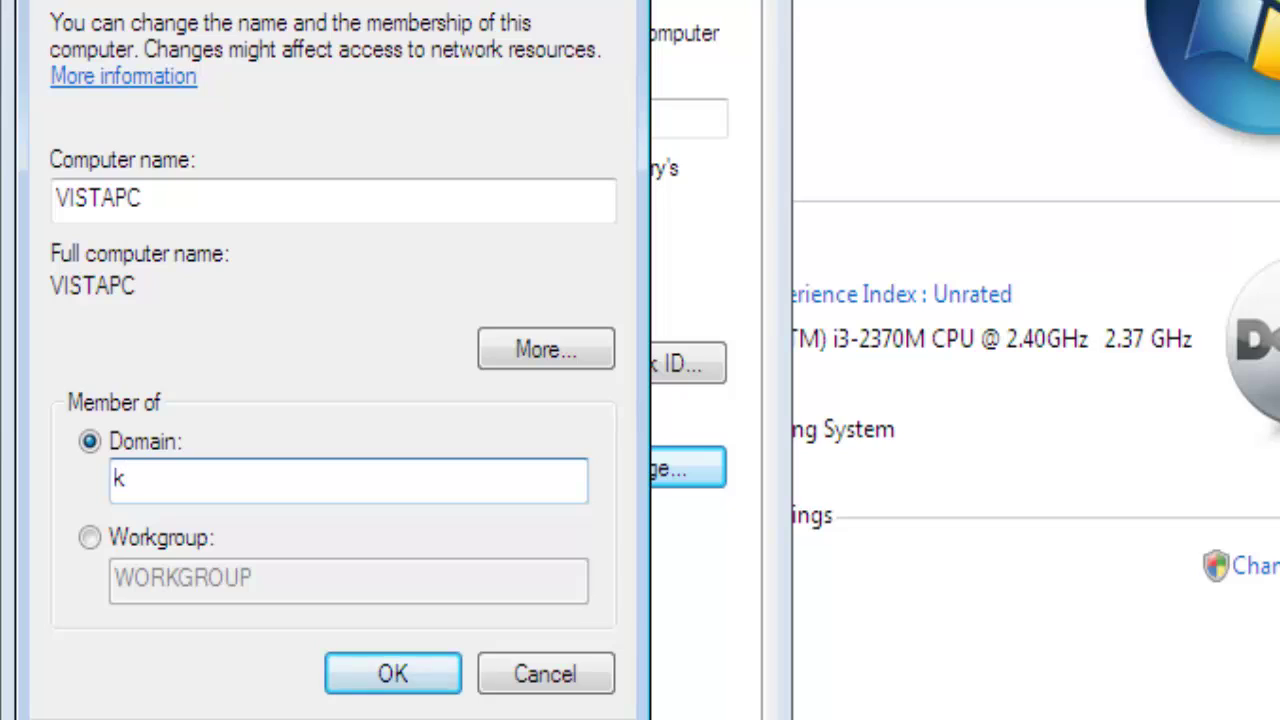
text(smorris.com)
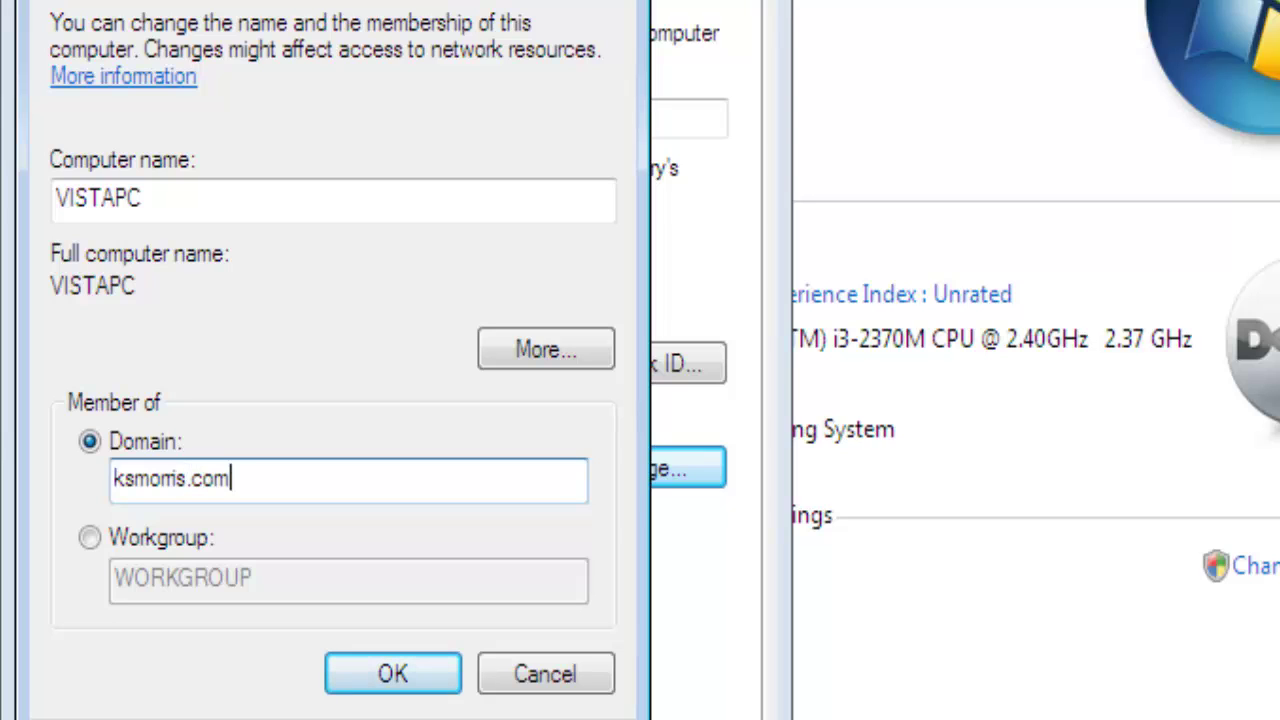
click(388, 674)
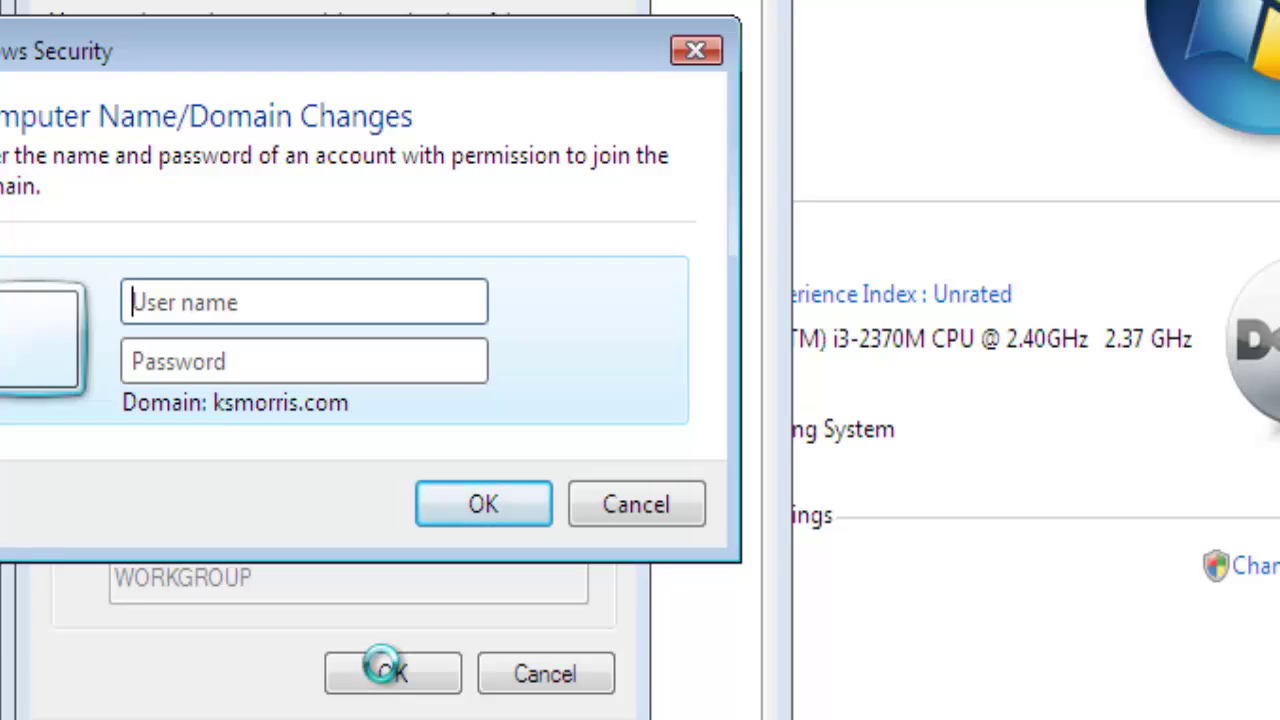
- Authorize the domain join with the Administrator user name and its password
text(Admi)
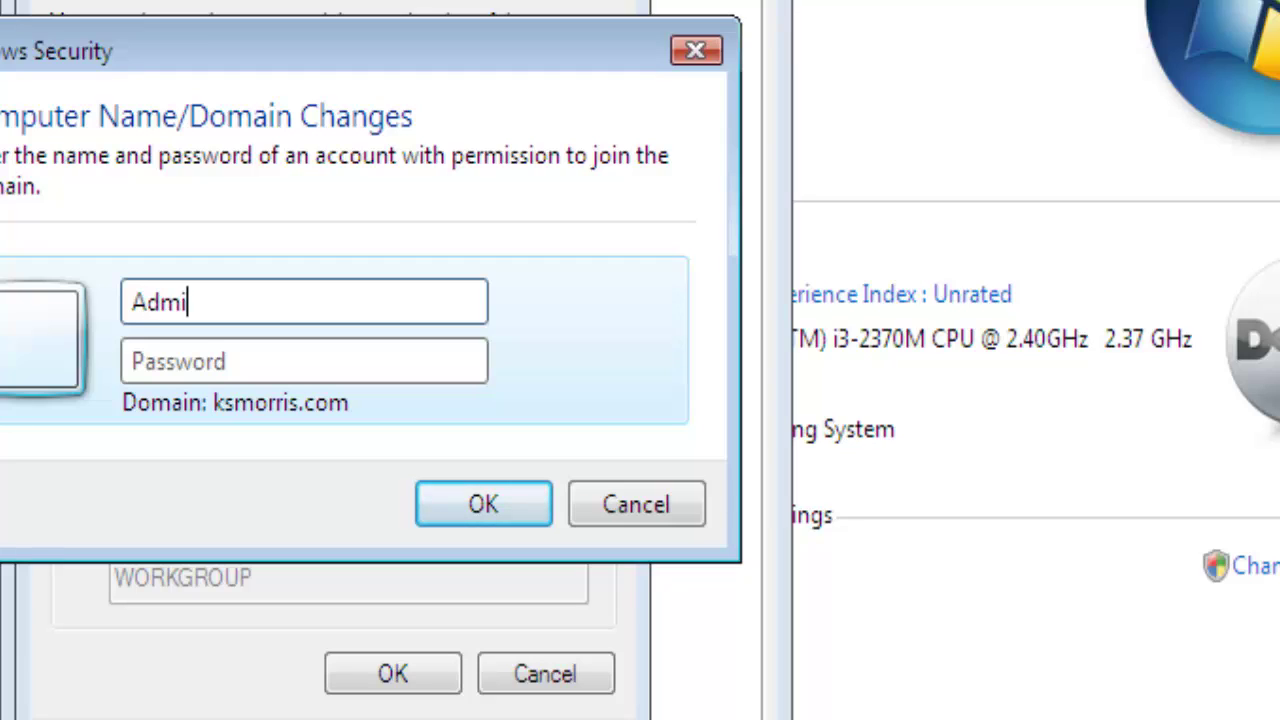
text(nistrator)
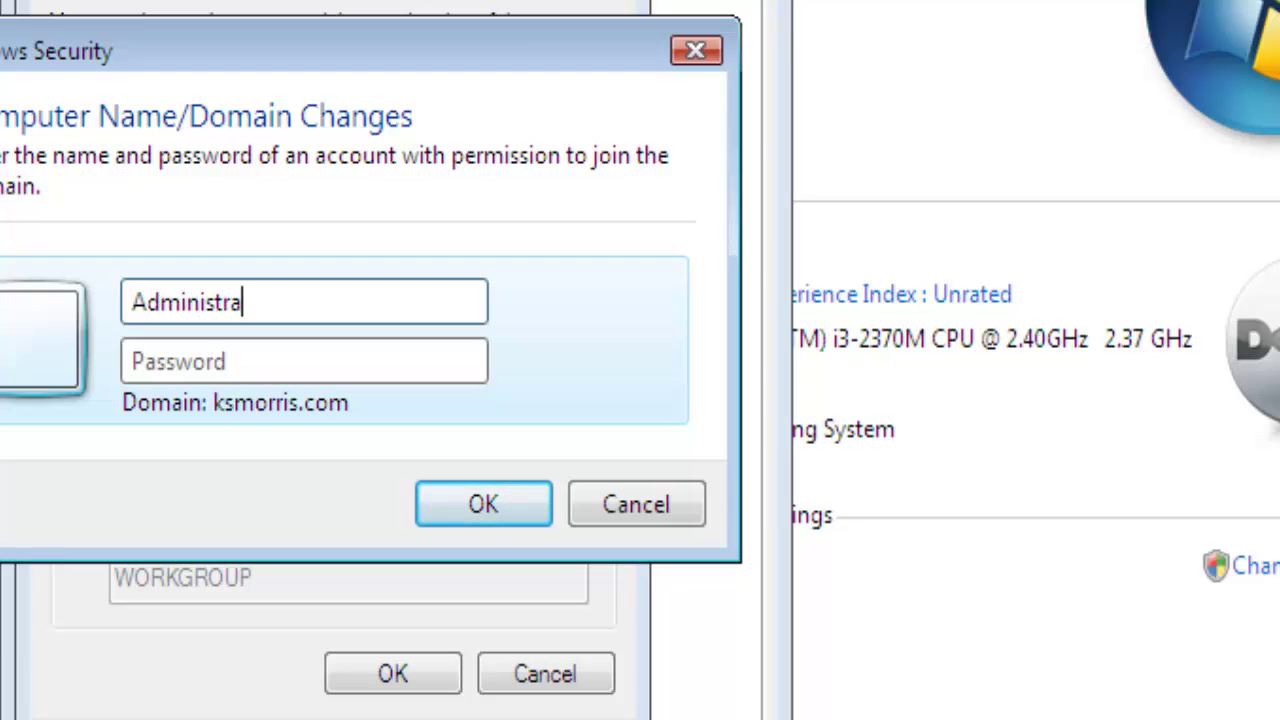
click(345, 362)
text(••)
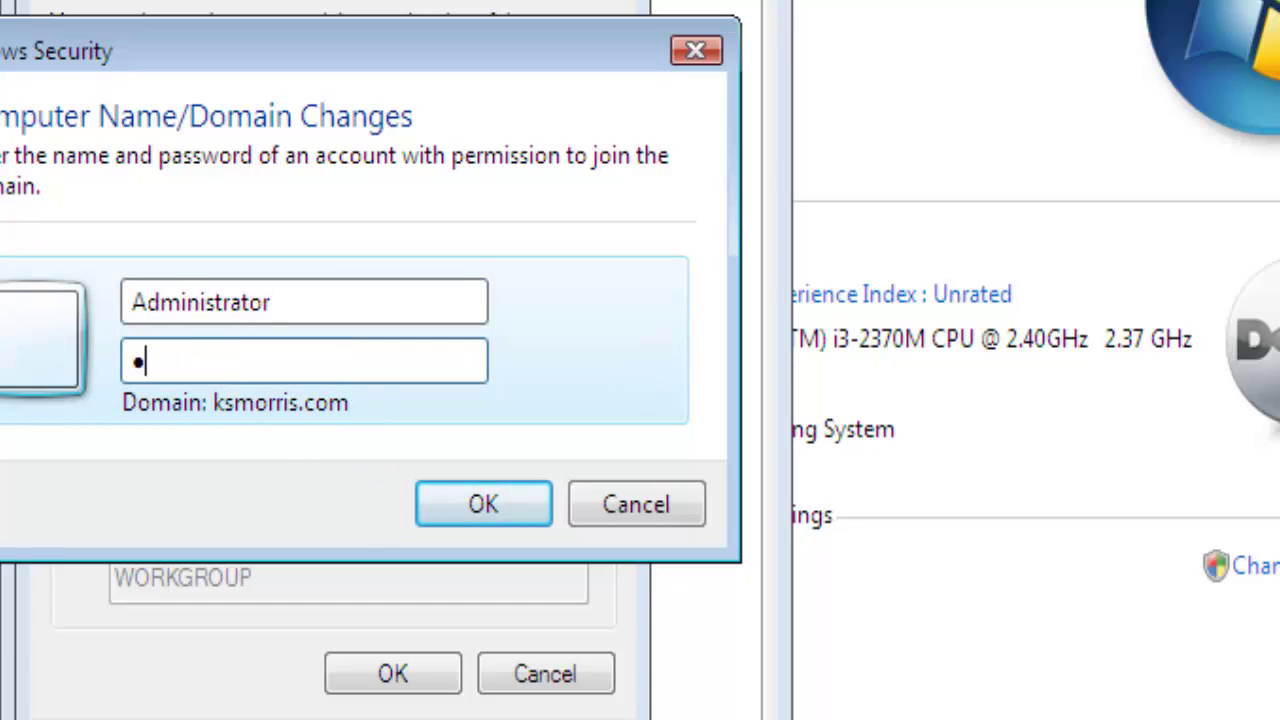
text(••••••)
key(Return)
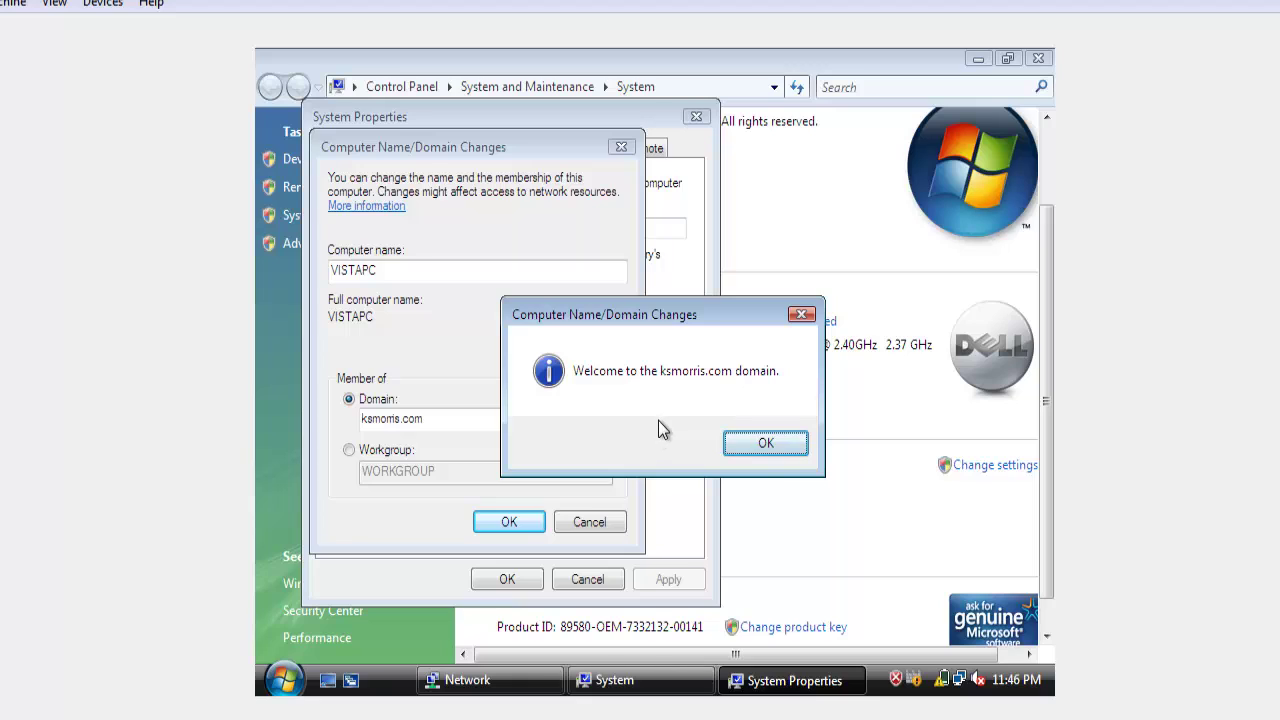
- Dismiss the welcome and restart notices, close System Properties, and restart Vista immediately
click(767, 443)
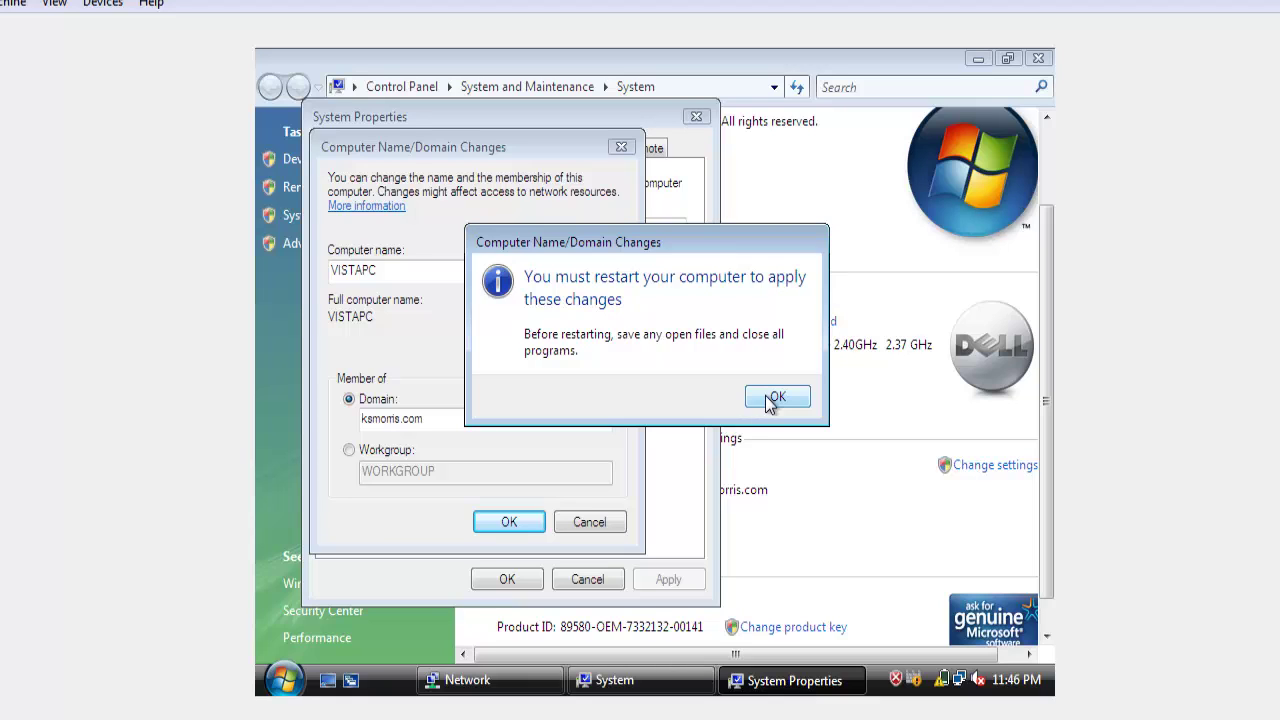
click(776, 397)
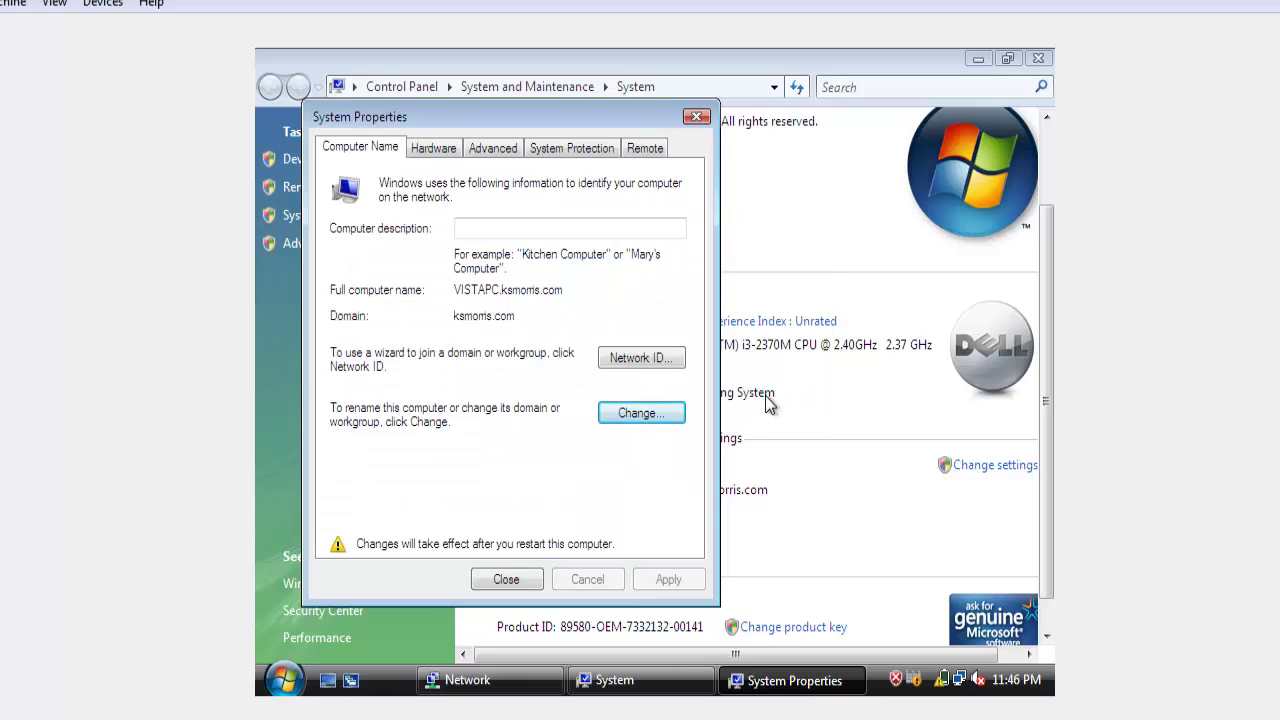
click(506, 579)
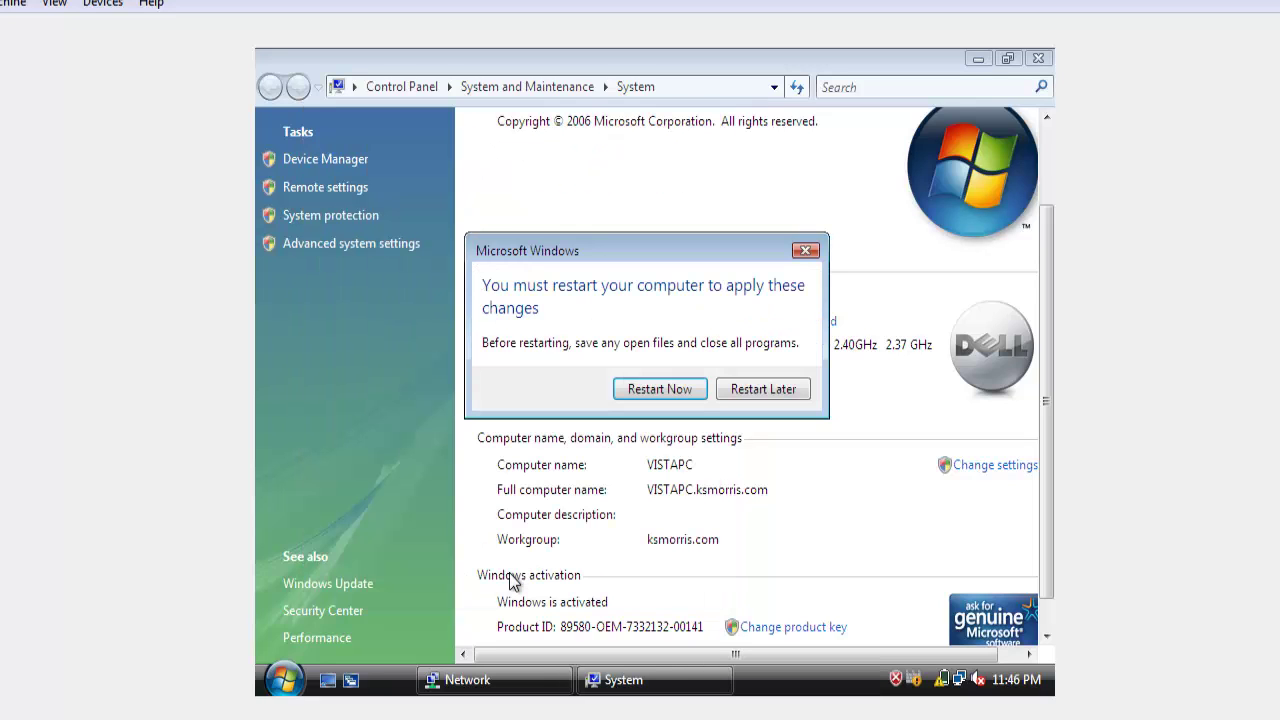
click(674, 390)
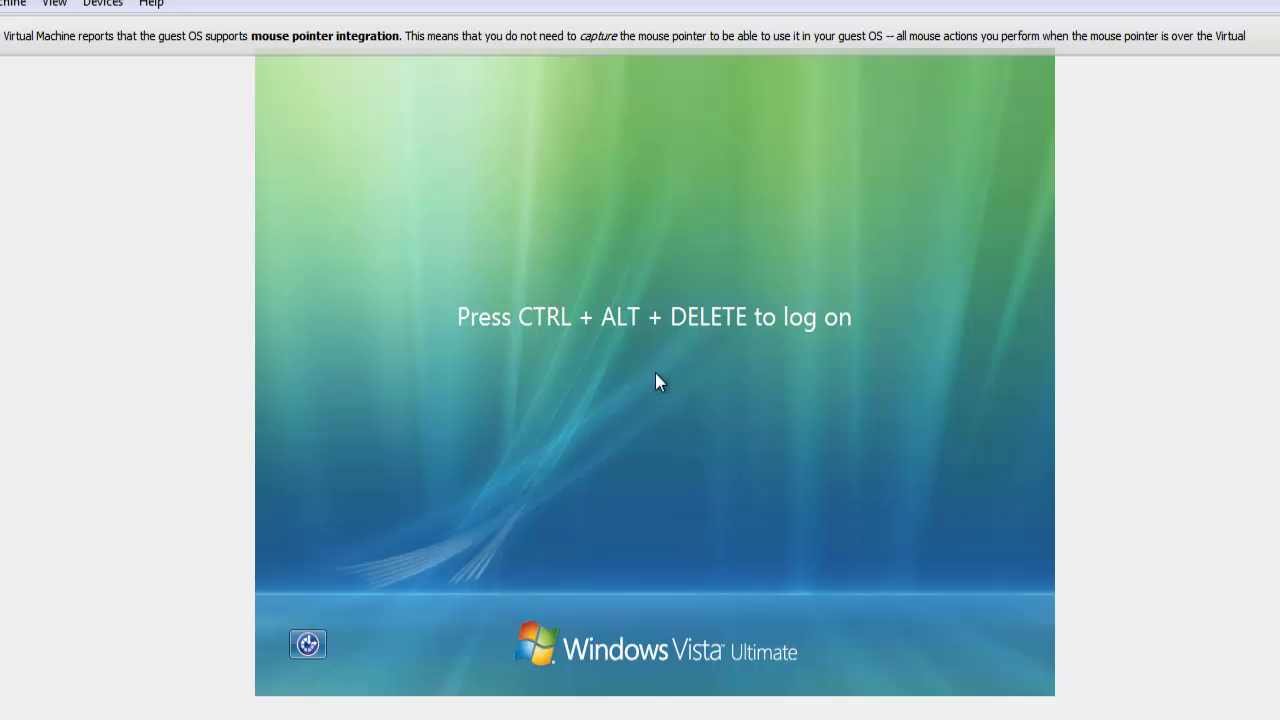
- Send Ctrl-Alt-Del to the Vista VM and log on with the account password
click(12, 3)
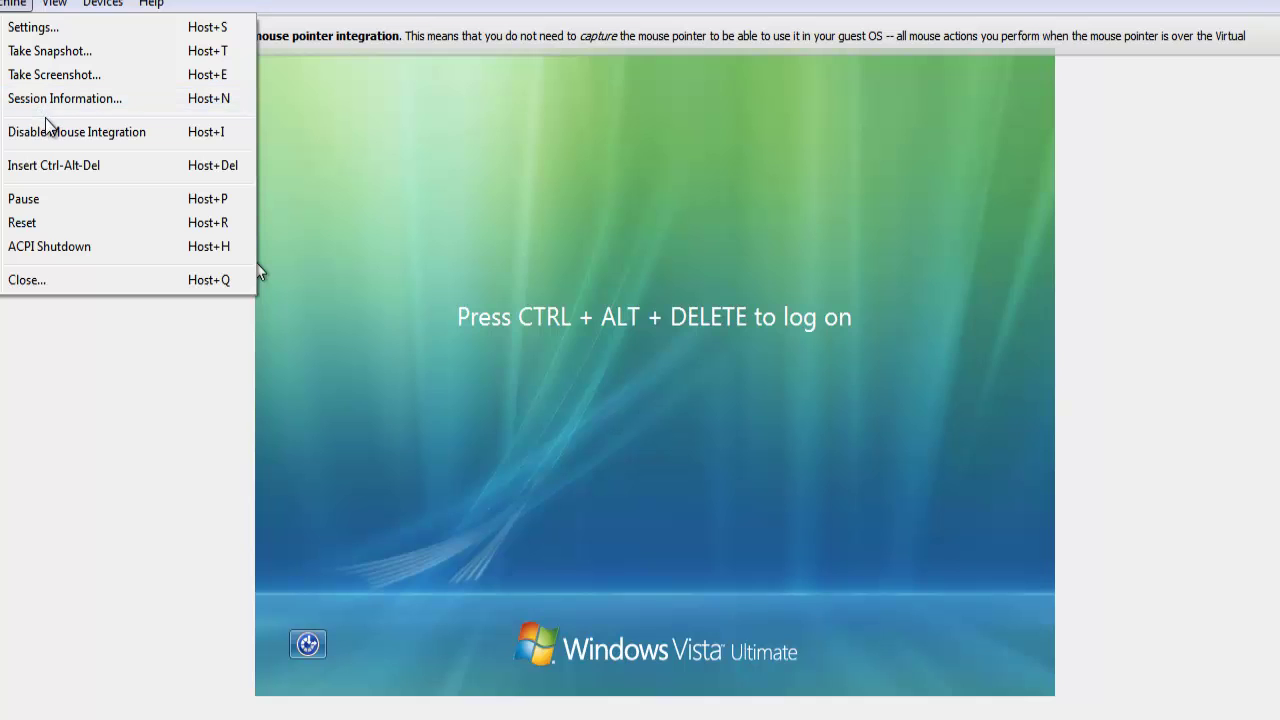
click(55, 165)
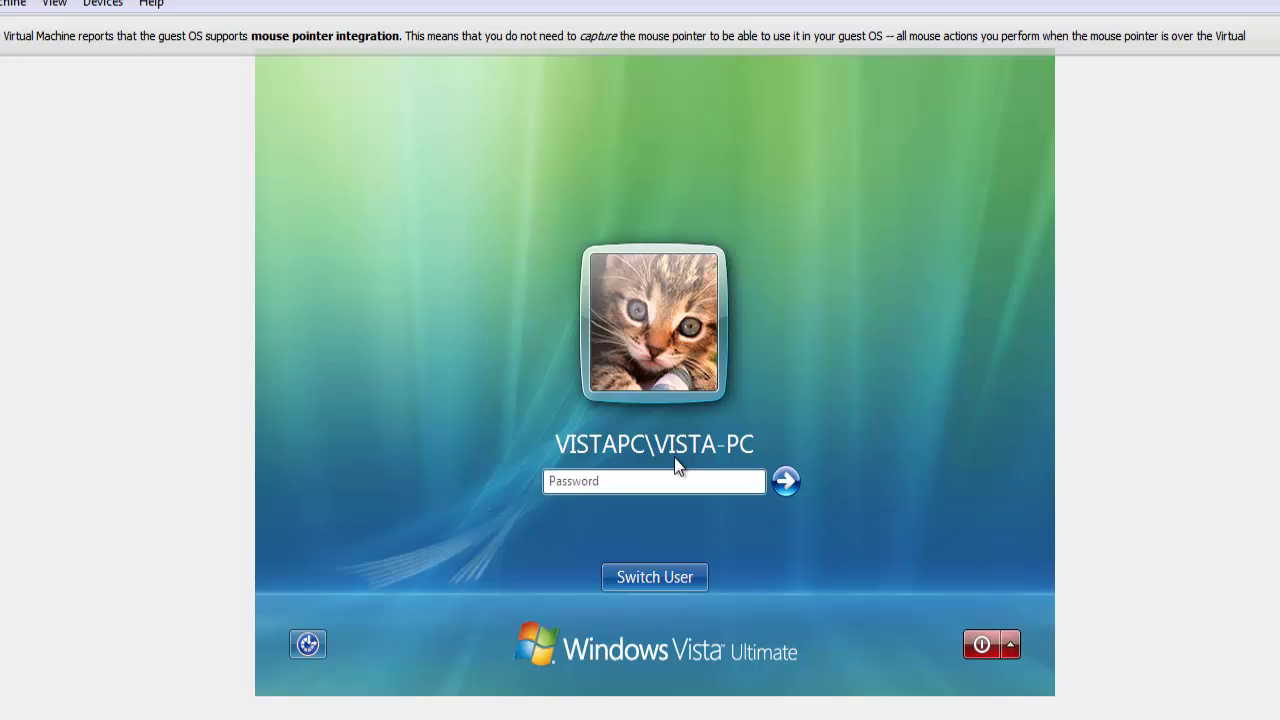
text(••••)
key(BackSpace)
key(BackSpace)
text(••••••)
key(Return)
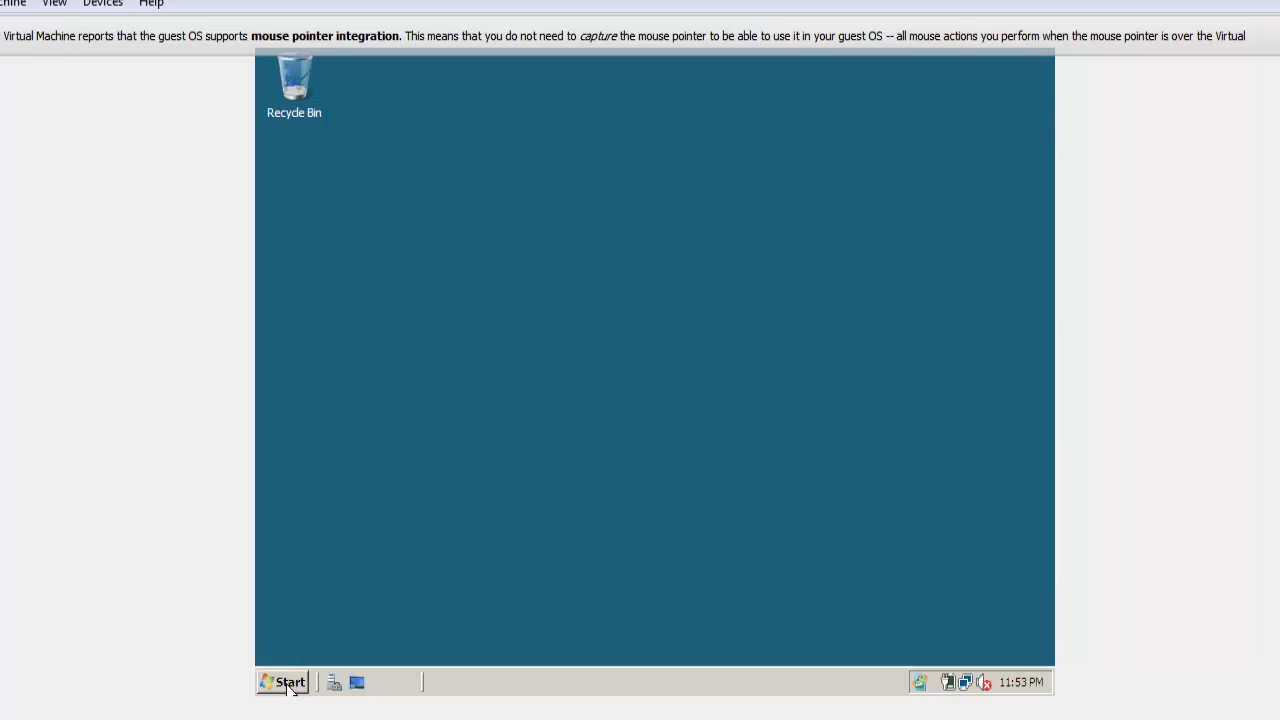
- On the server, open Network and check SERVER-PC and VISTAPC under KSMORRIS, plus WINDOWS7-PC and WINDOWSXP-PC in WORKGROUP
click(286, 682)
click(543, 342)
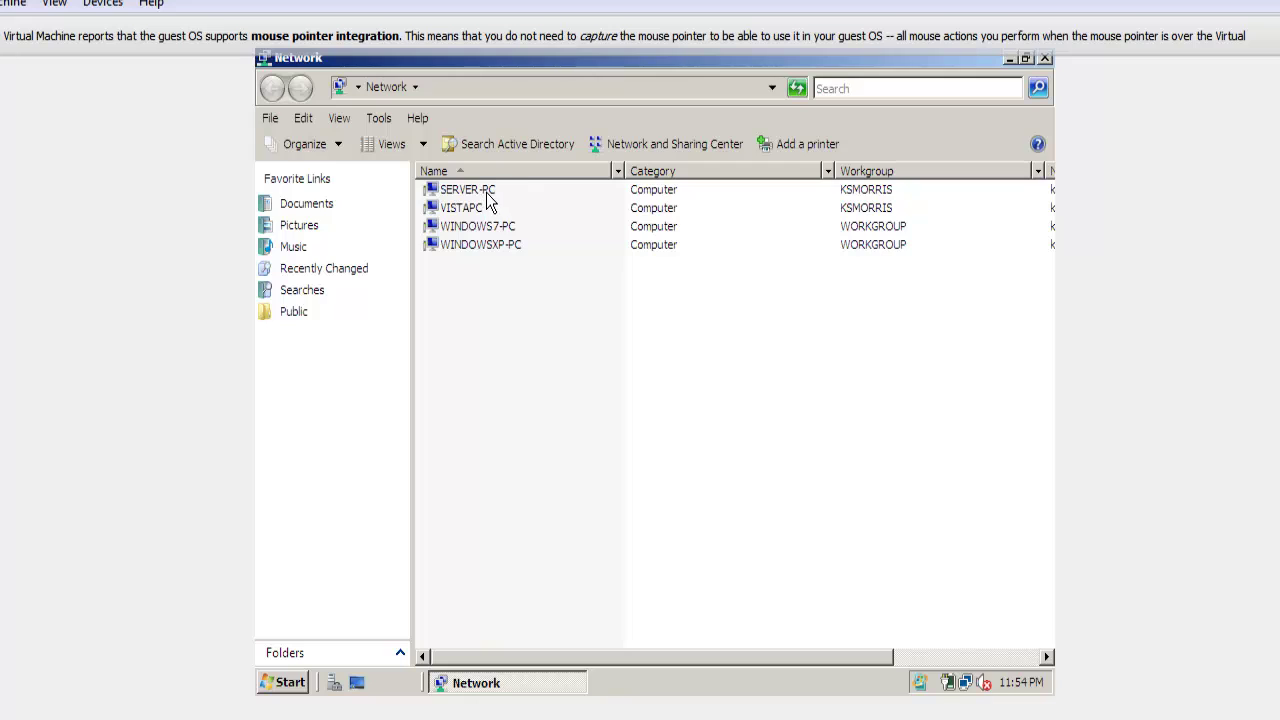
click(896, 655)
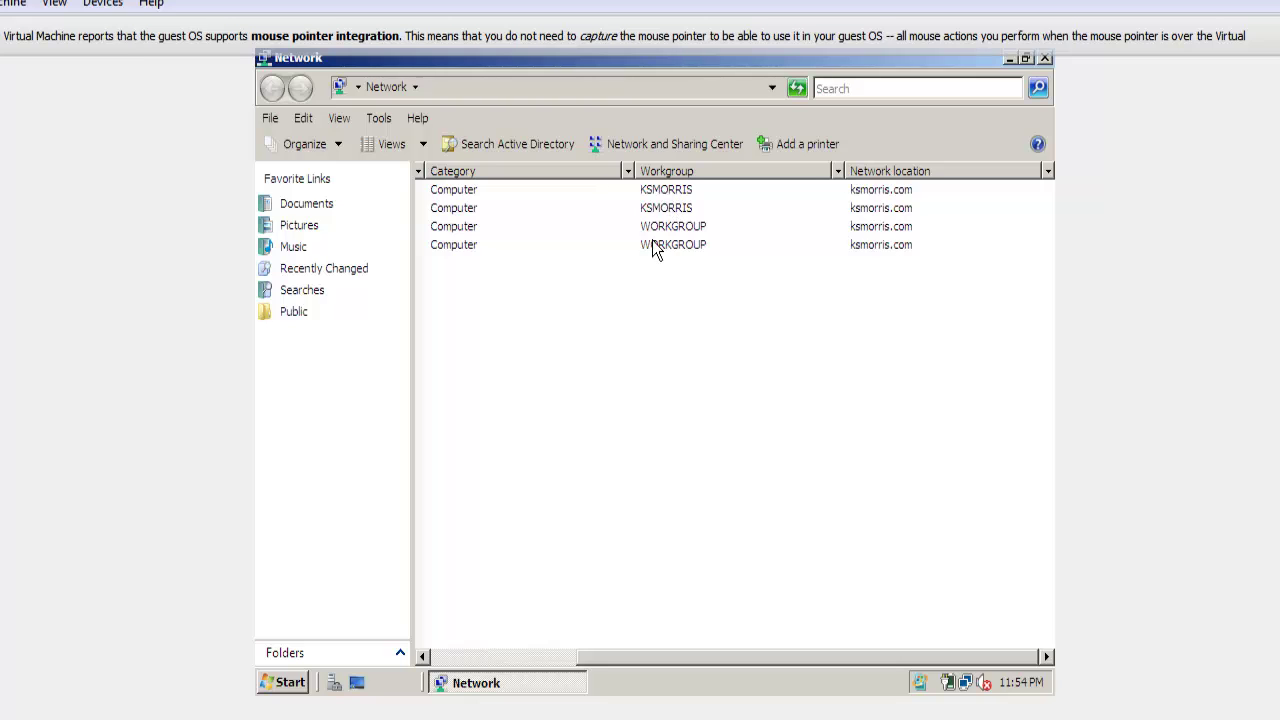
click(497, 658)
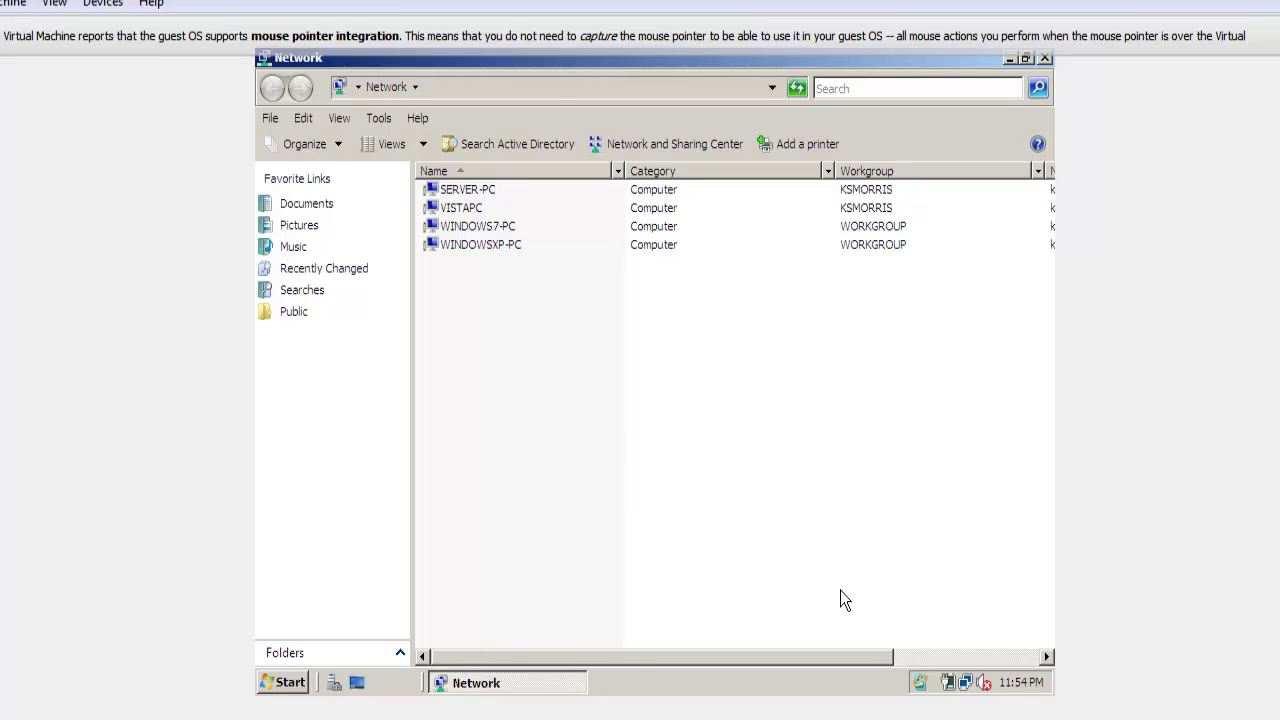
click(902, 651)
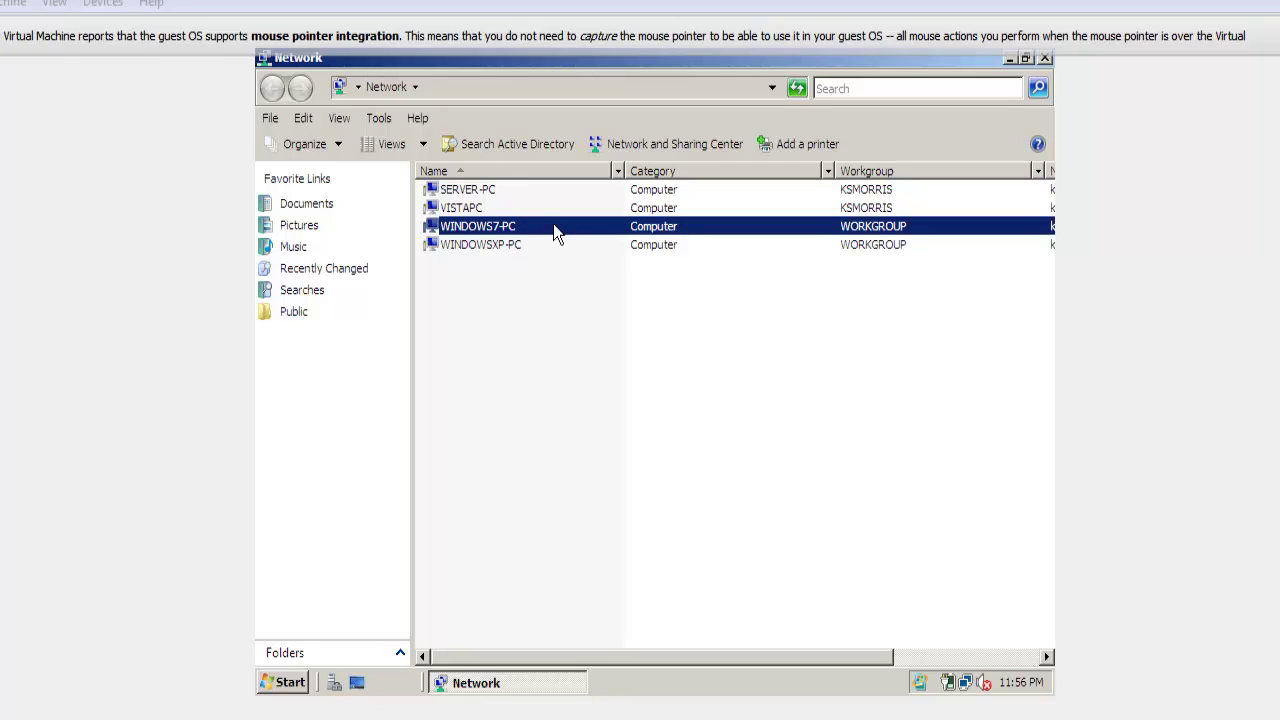
click(586, 247)
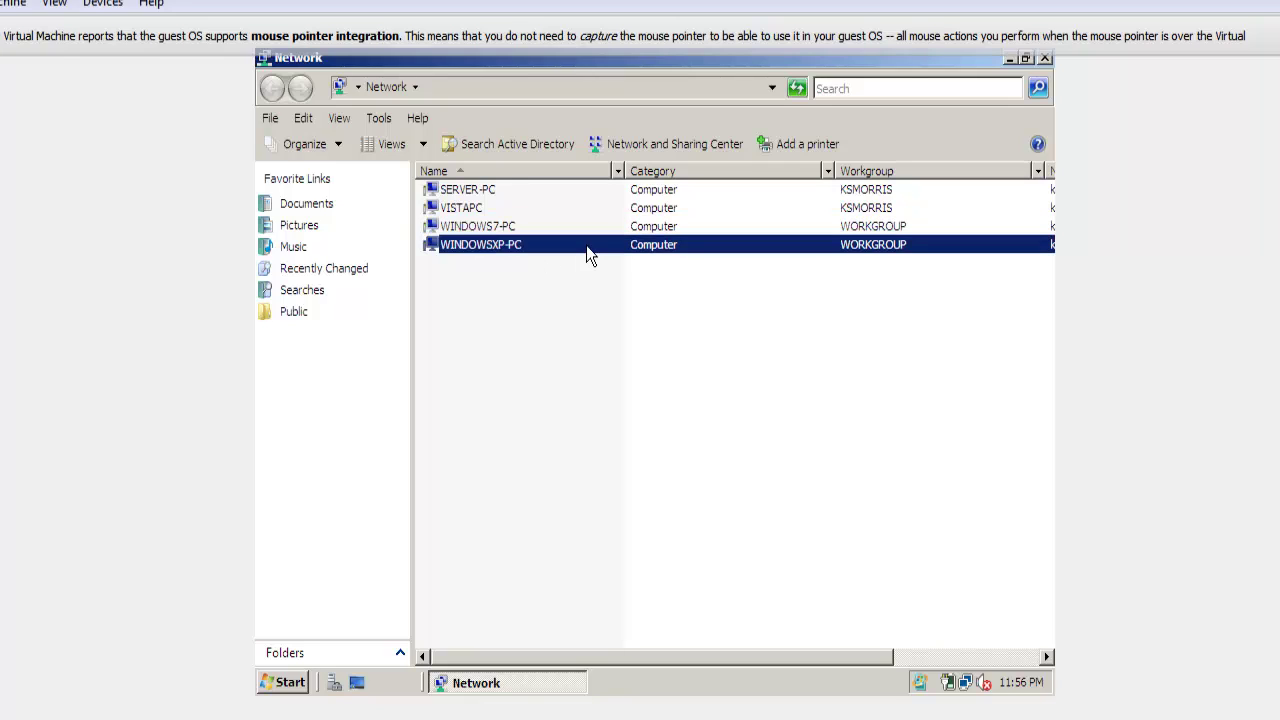
click(910, 656)
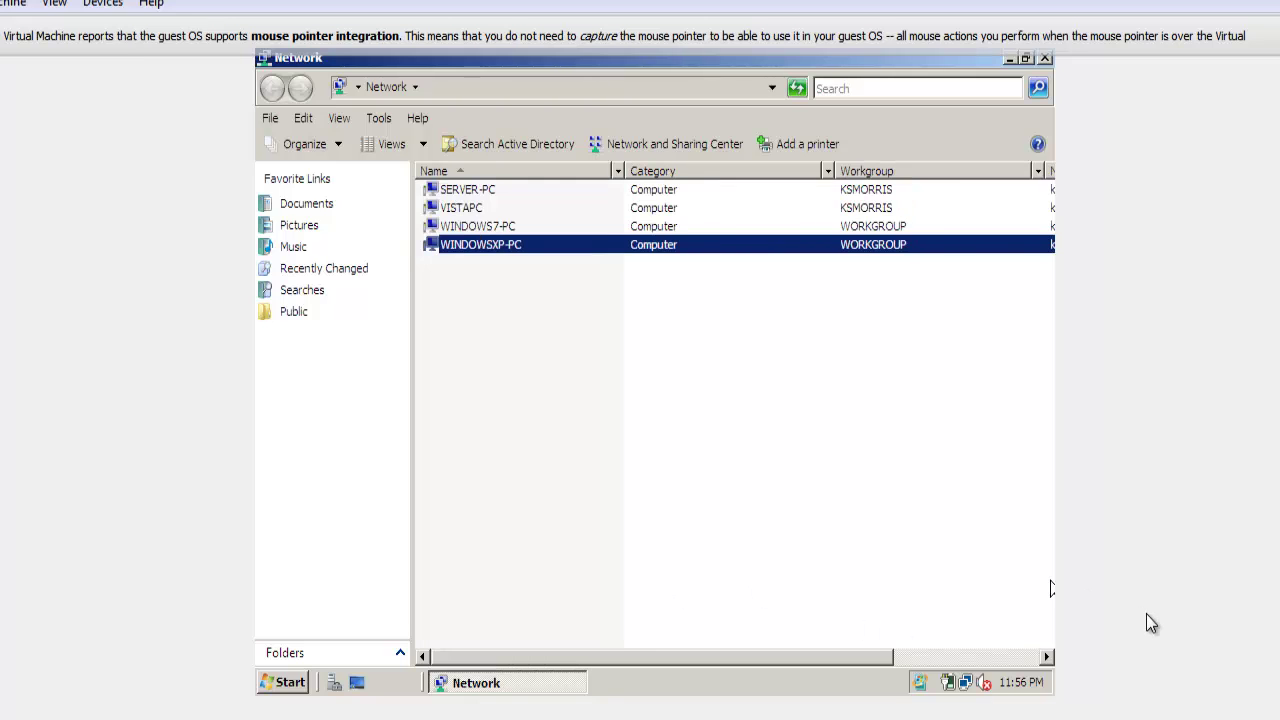